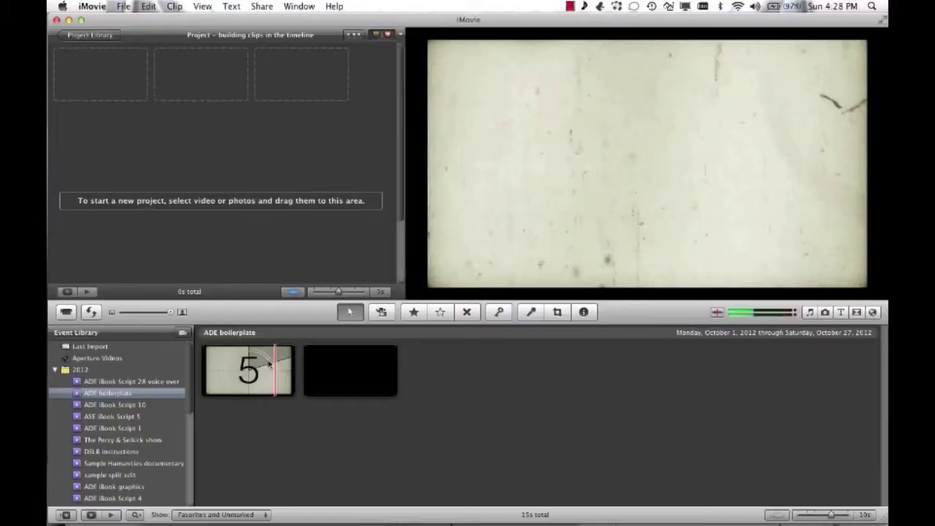
Step: Place the ADE boilerplate countdown leader, then a keyboard-typing clip from ADE iBook Script 28 voice over
click(269, 364)
drag(269, 364, 172, 188)
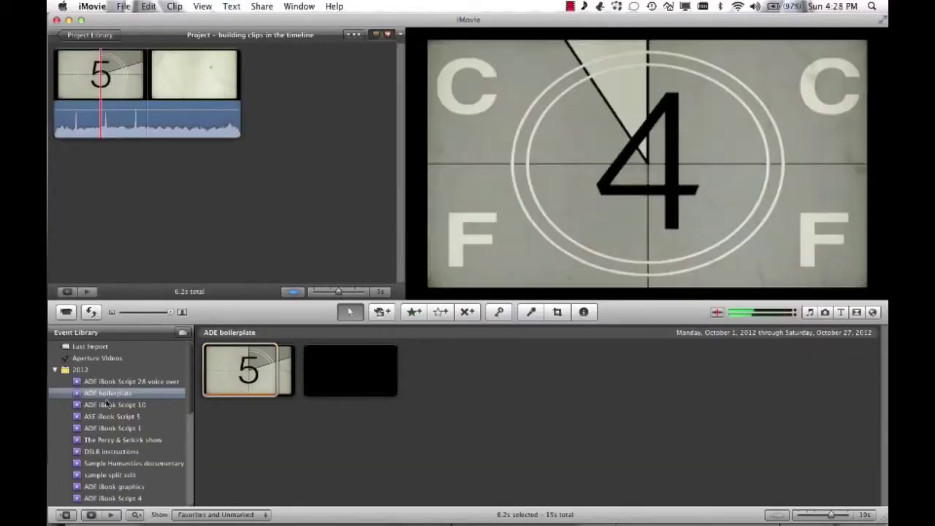
click(131, 381)
click(359, 430)
drag(359, 430, 286, 82)
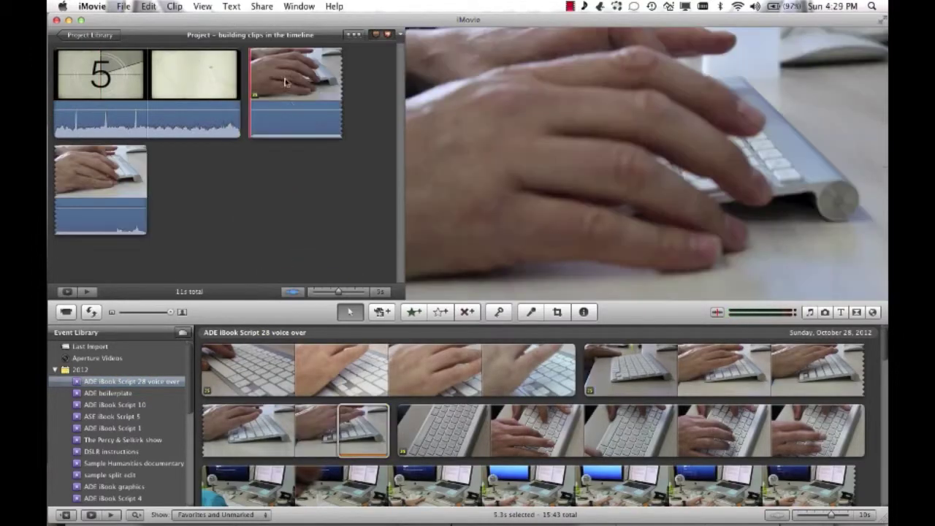
Step: Append two more keyboard-typing clips to the end of the project
click(511, 431)
drag(512, 431, 212, 190)
scroll(585, 423, down, 2)
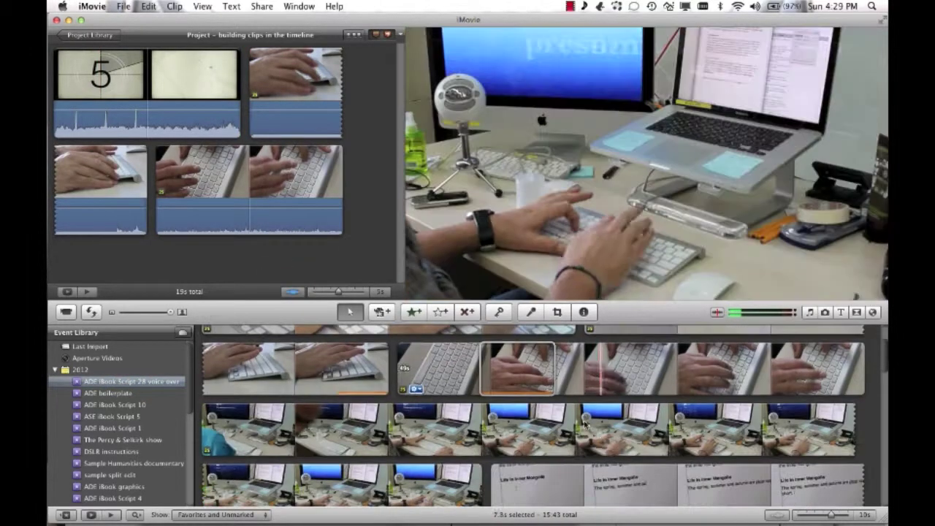
click(585, 422)
drag(585, 423, 329, 219)
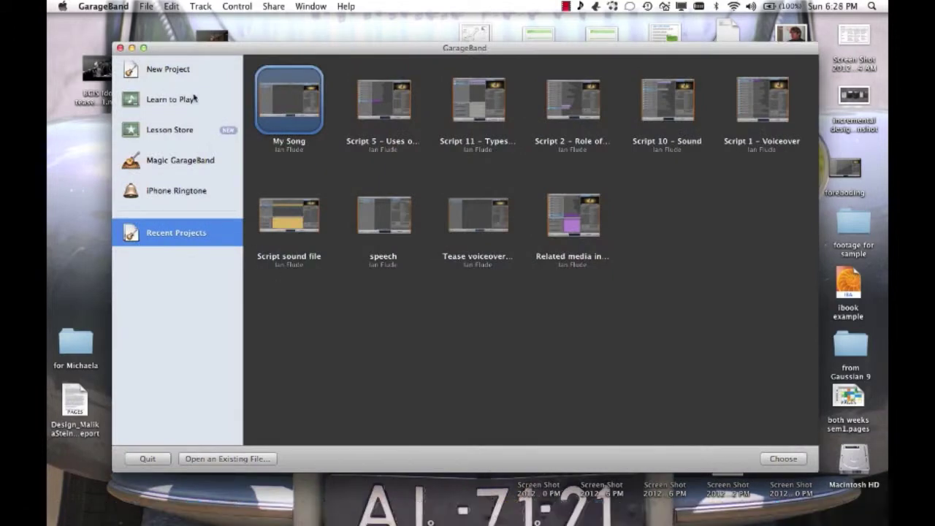
Step: Create a new project from the Voice template named 'Voiceover for documentary'
click(176, 73)
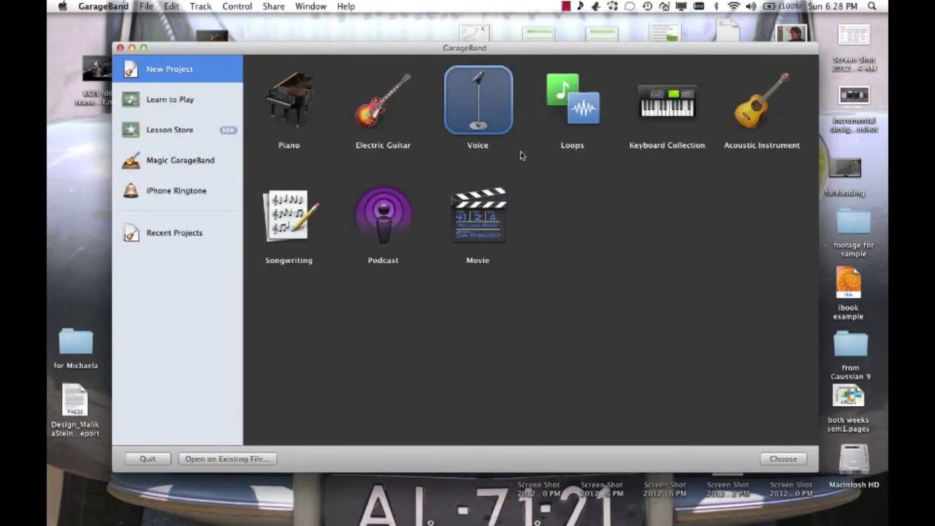
click(778, 459)
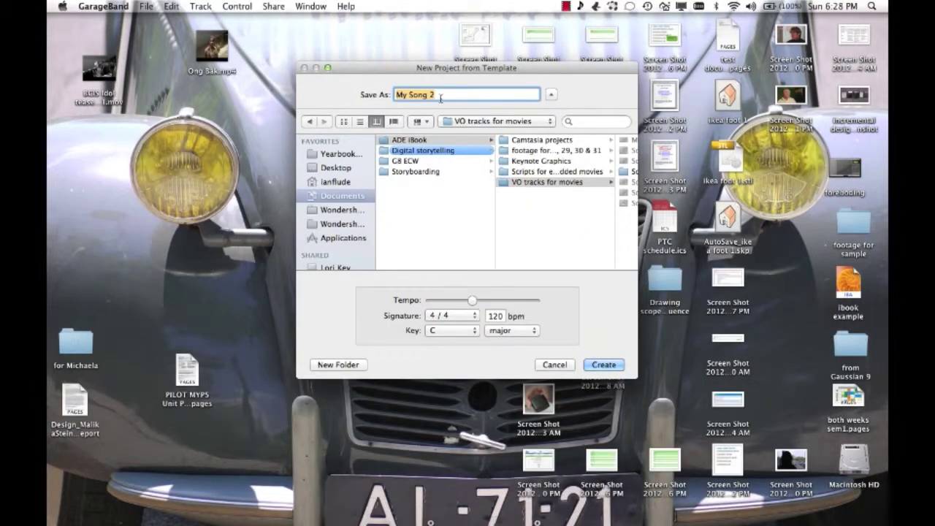
key(BackSpace)
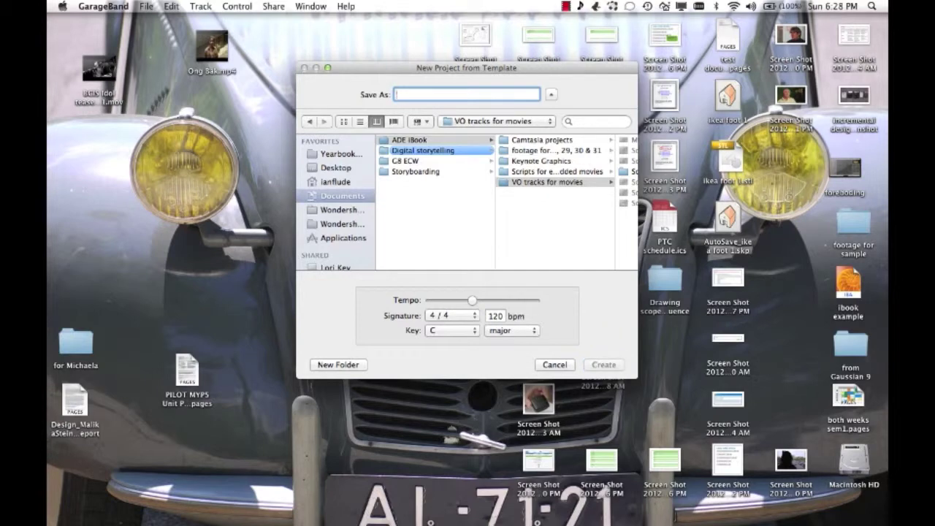
text(Voiceove)
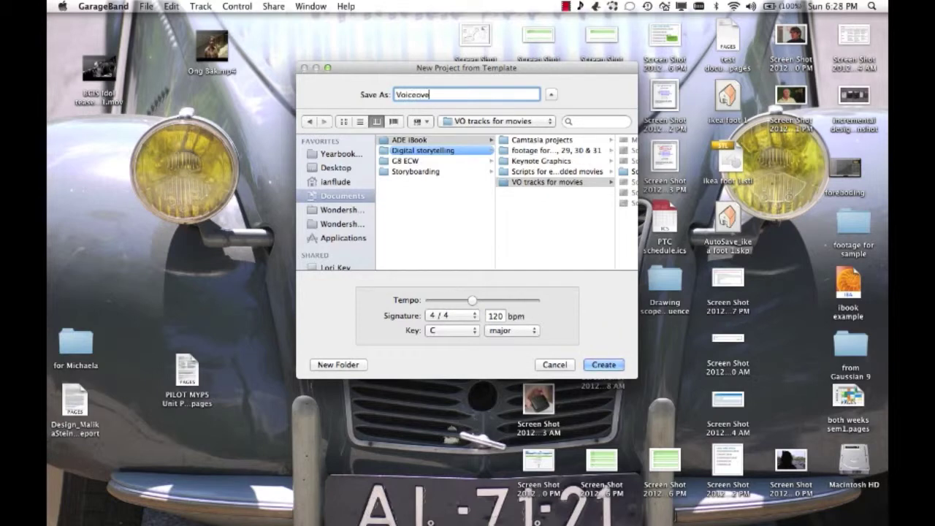
text(r for documentary)
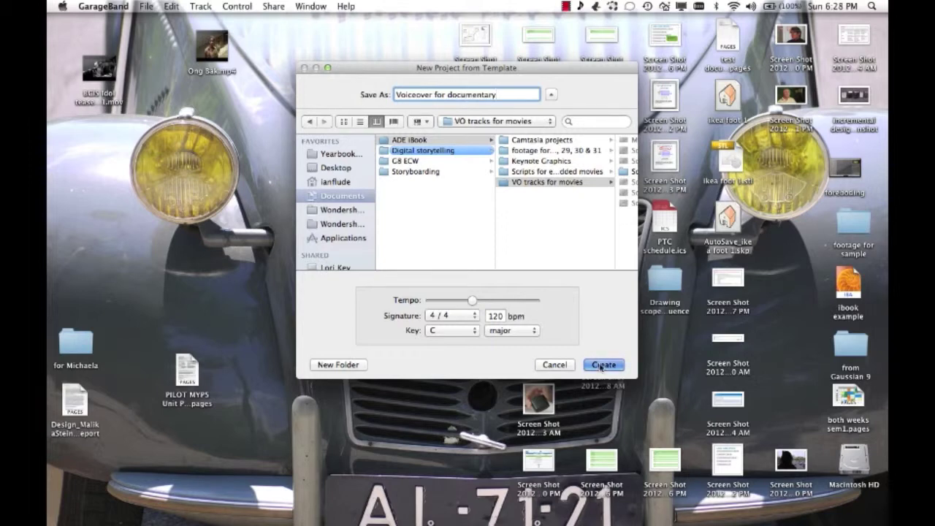
click(602, 365)
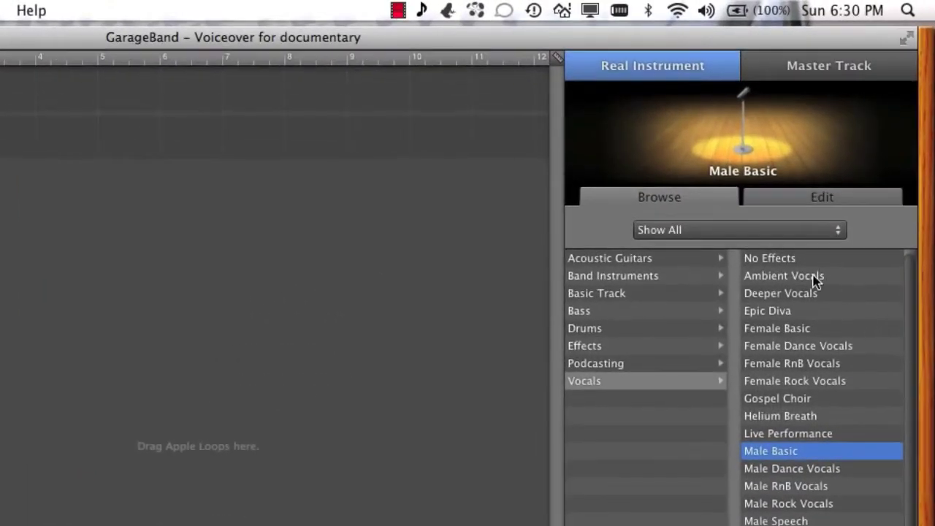
Step: Switch the Male Basic and Female Basic tracks to the No Effects vocal preset
click(780, 263)
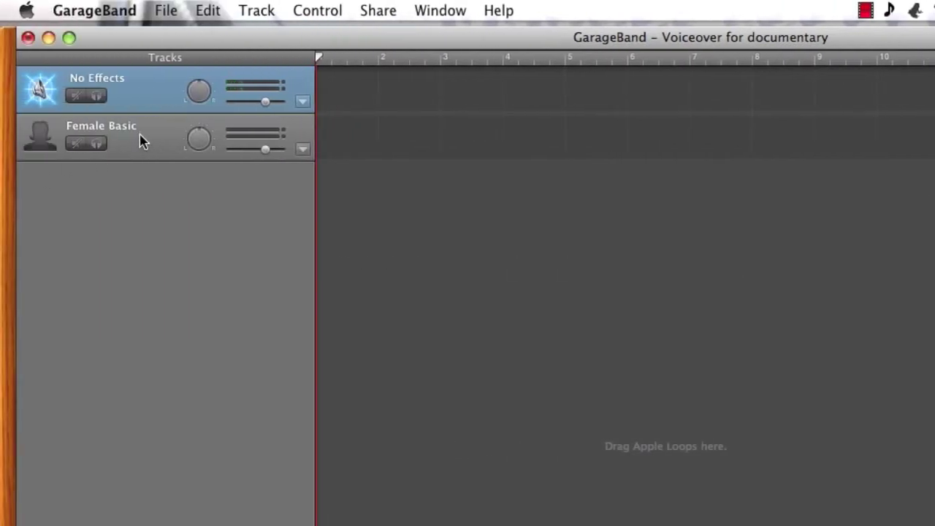
click(143, 142)
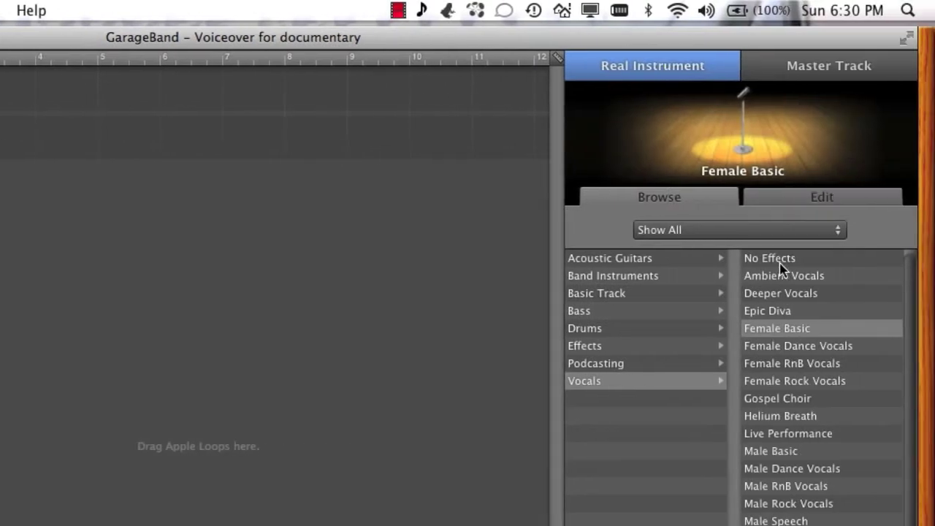
click(779, 260)
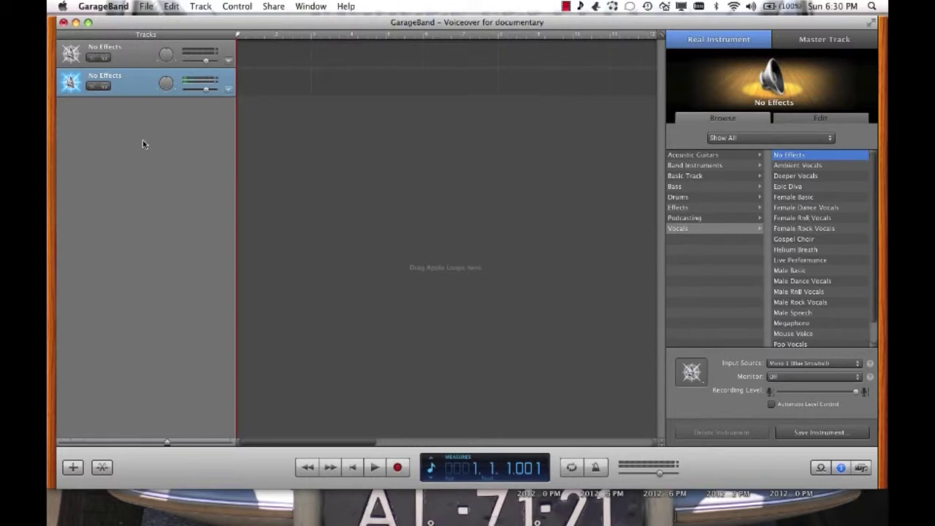
Step: Record a spoken voiceover take on the first No Effects track
key(Up)
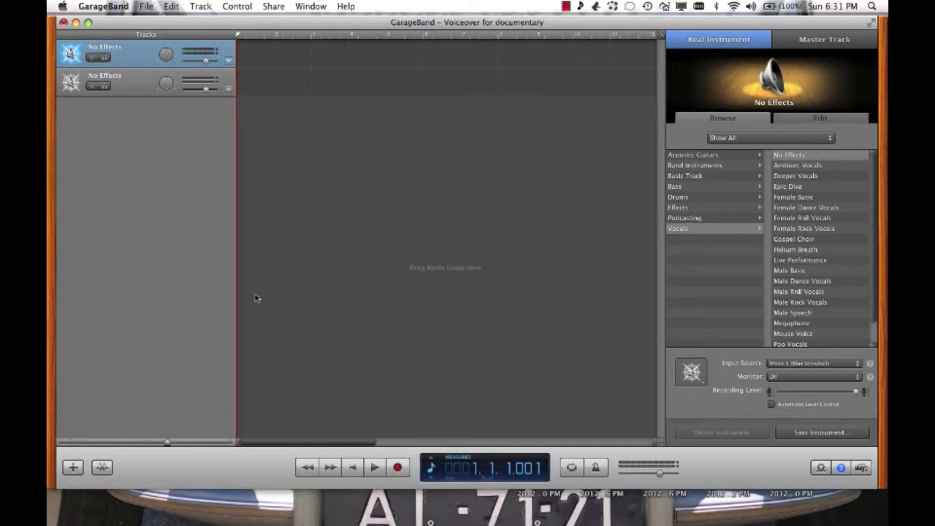
click(398, 467)
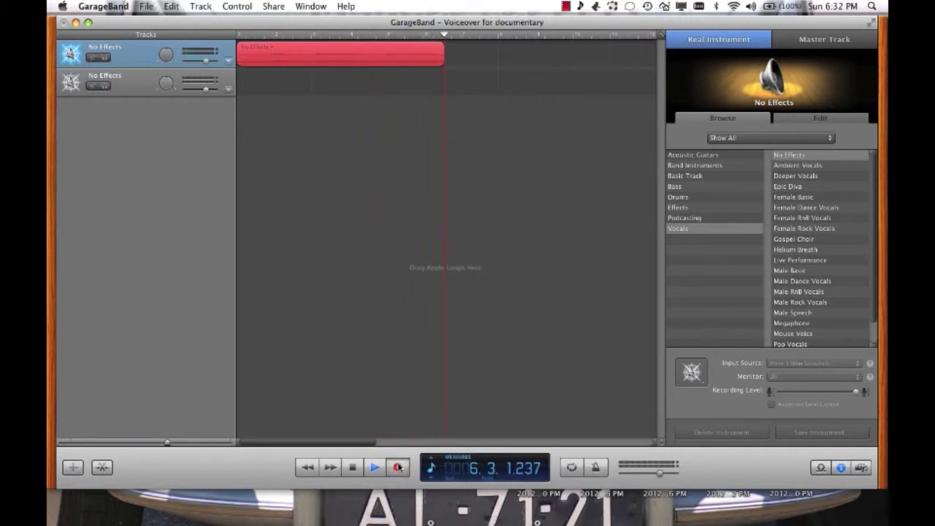
click(399, 467)
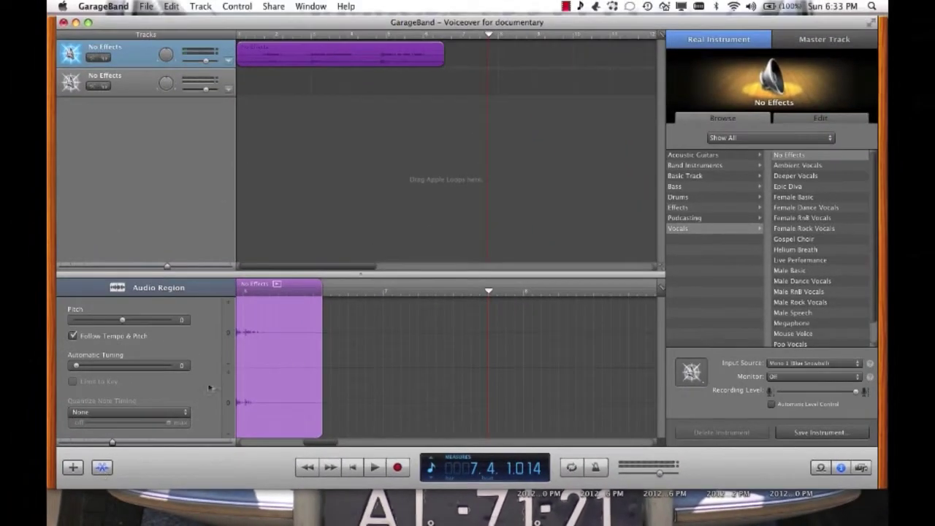
Step: Zoom into the recorded take's waveform and scroll across it for close inspection
scroll(405, 353, up, 5)
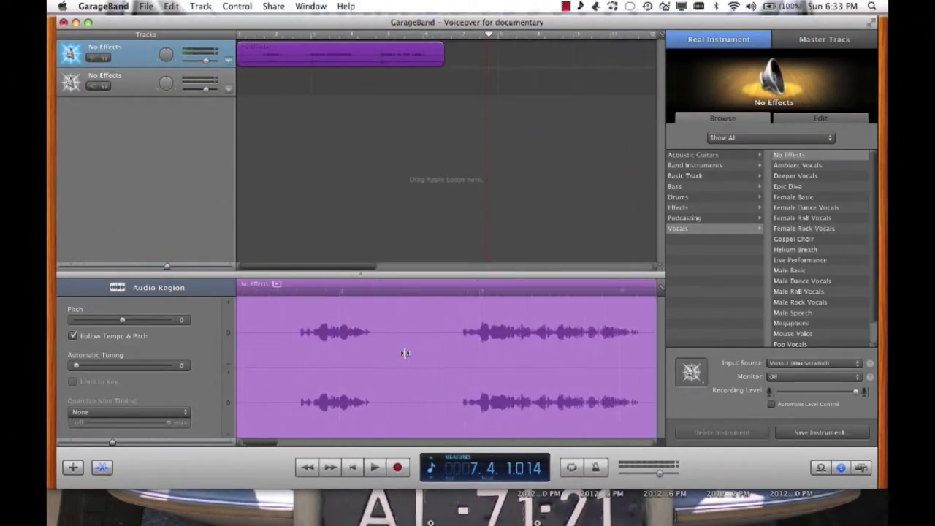
scroll(404, 353, right, 5)
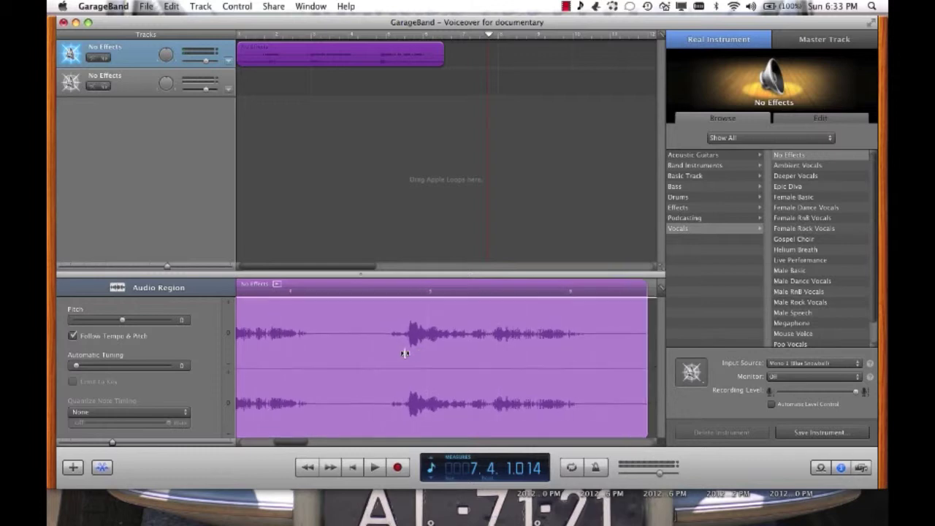
scroll(405, 352, up, 5)
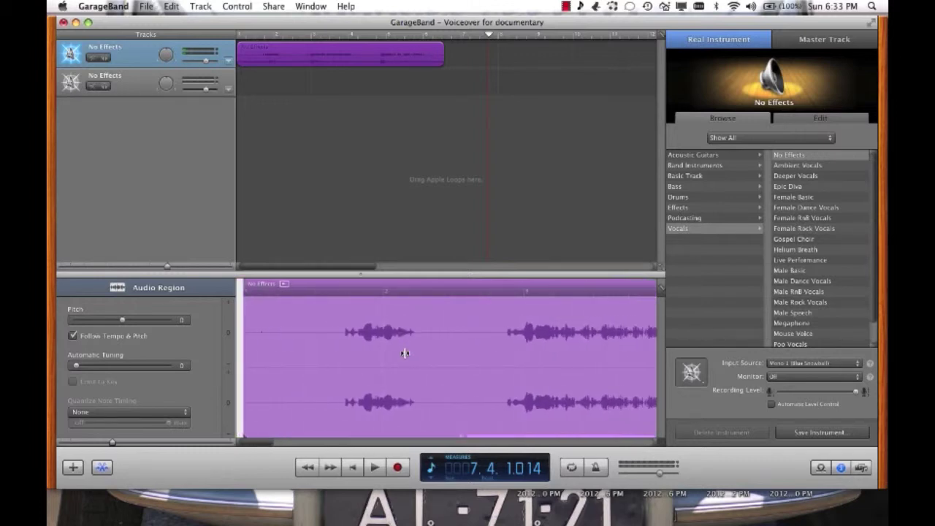
scroll(405, 353, right, 3)
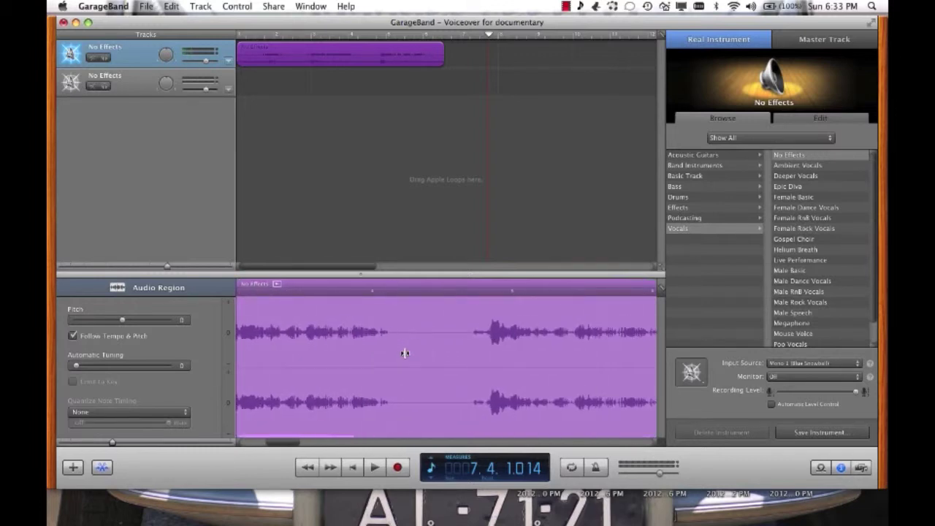
scroll(404, 352, right, 2)
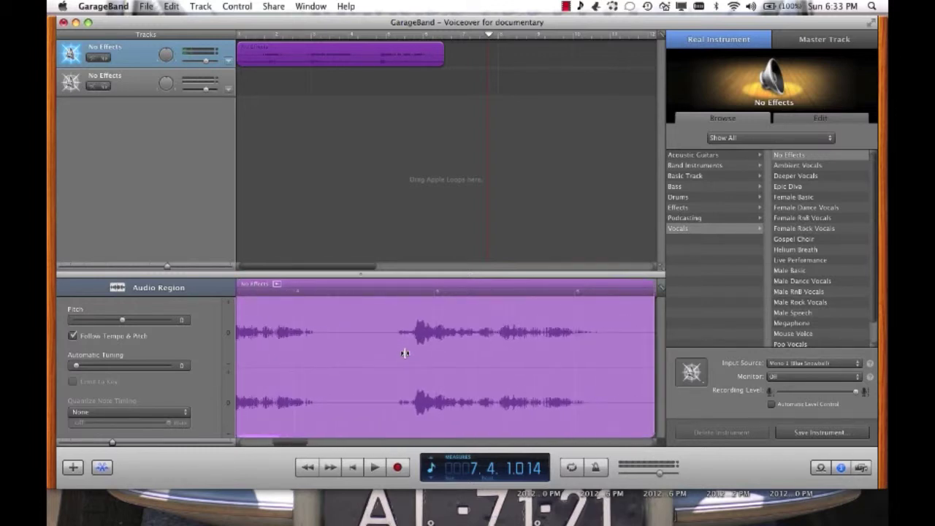
Step: Split the take at the playhead and delete its unwanted first part
click(400, 289)
drag(396, 290, 391, 291)
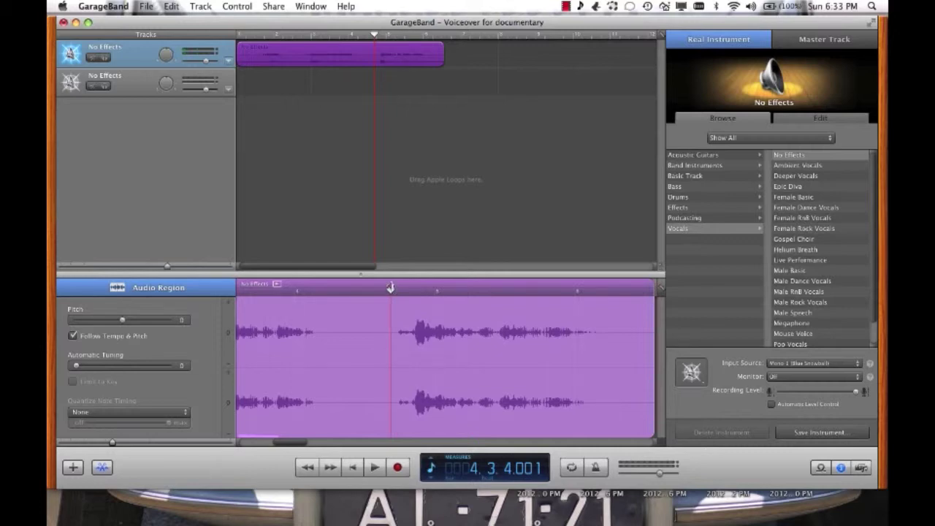
key(super+t)
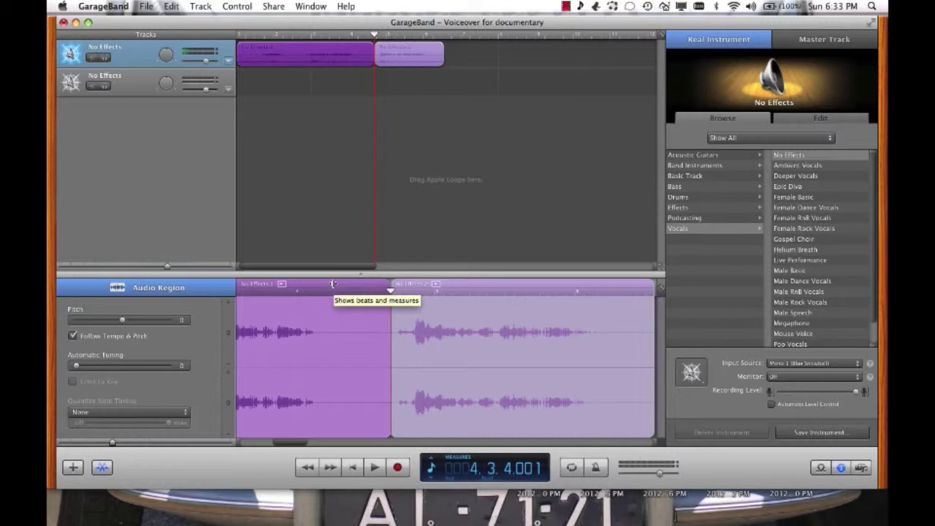
key(Delete)
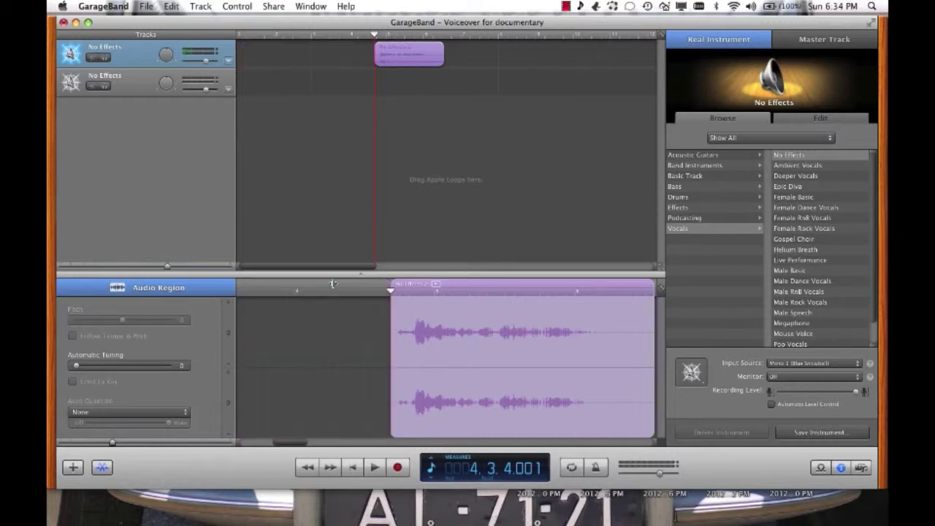
Step: Split the recording just after the speech ends and delete the silent tail
click(527, 283)
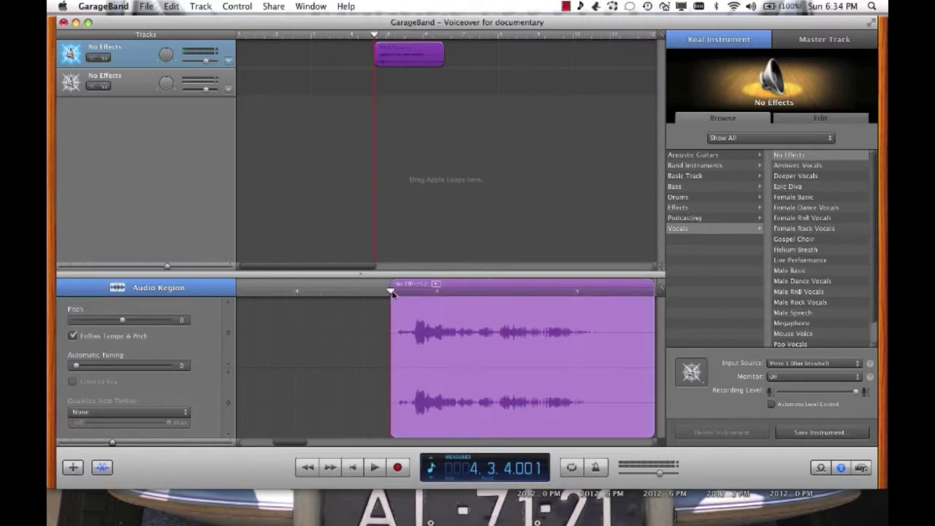
drag(394, 292, 601, 292)
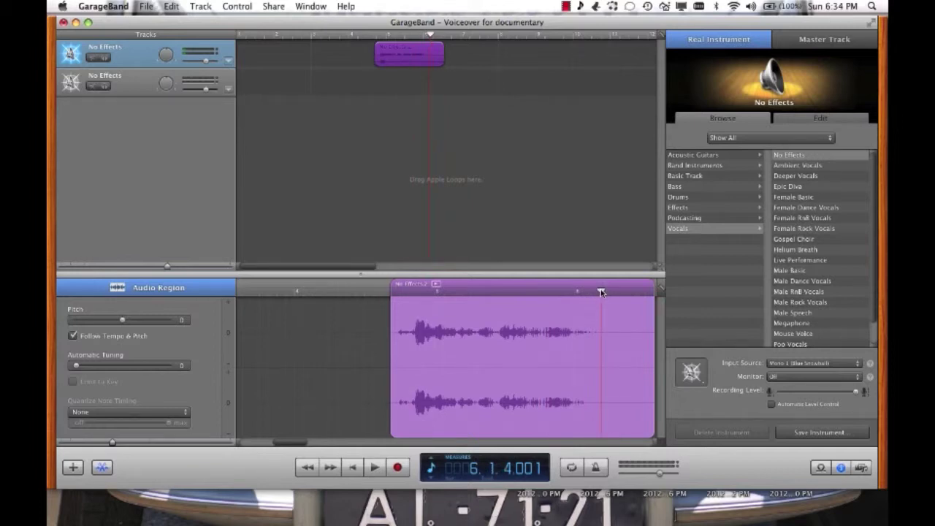
key(super+t)
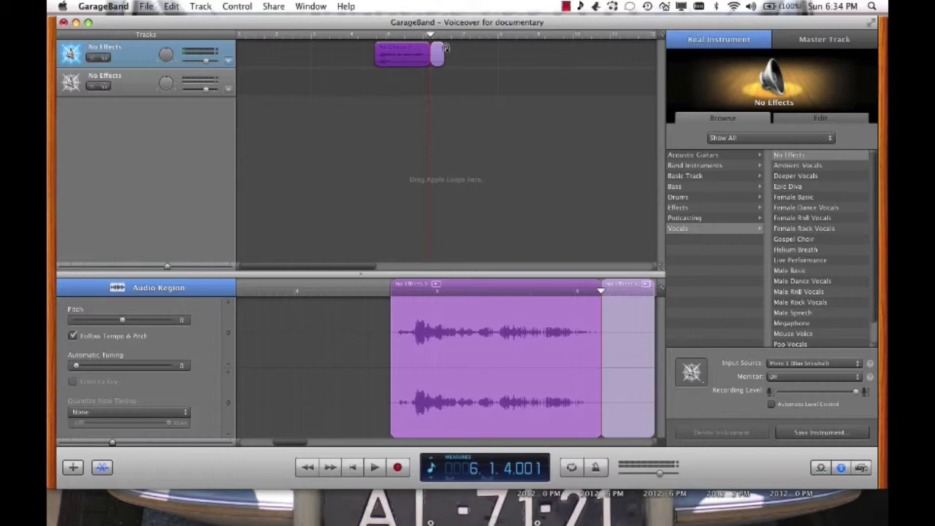
click(436, 55)
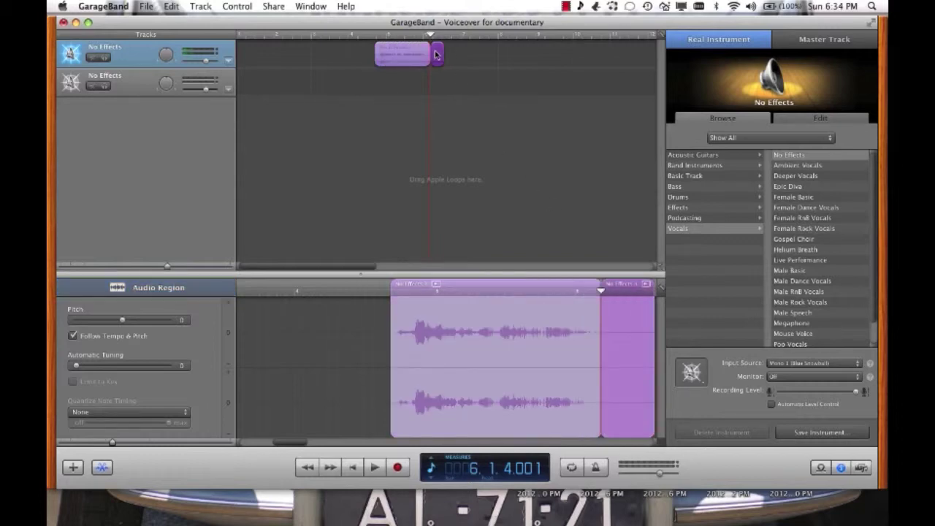
key(Delete)
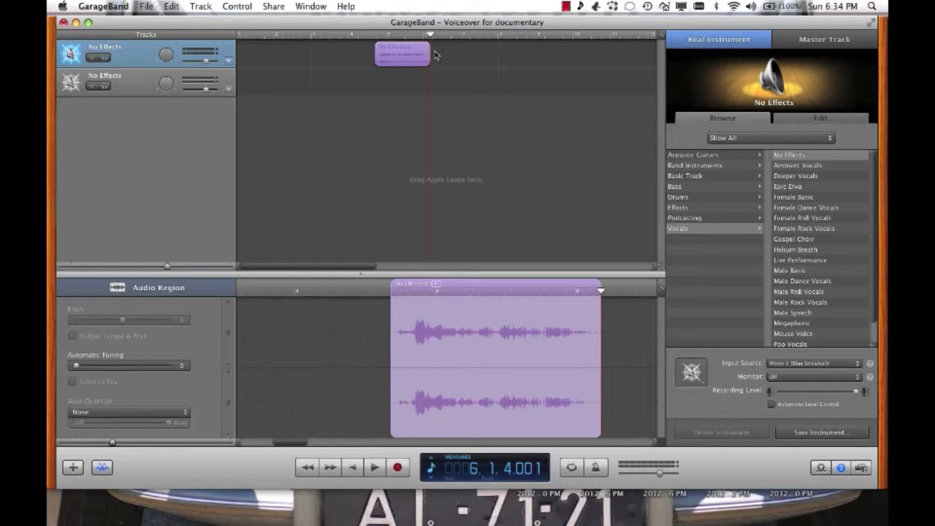
Step: With the waveform editor hidden, move the trimmed recording to bar 1
mouse_move(397, 60)
mouse_down()
mouse_move(413, 58)
mouse_move(399, 56)
mouse_up()
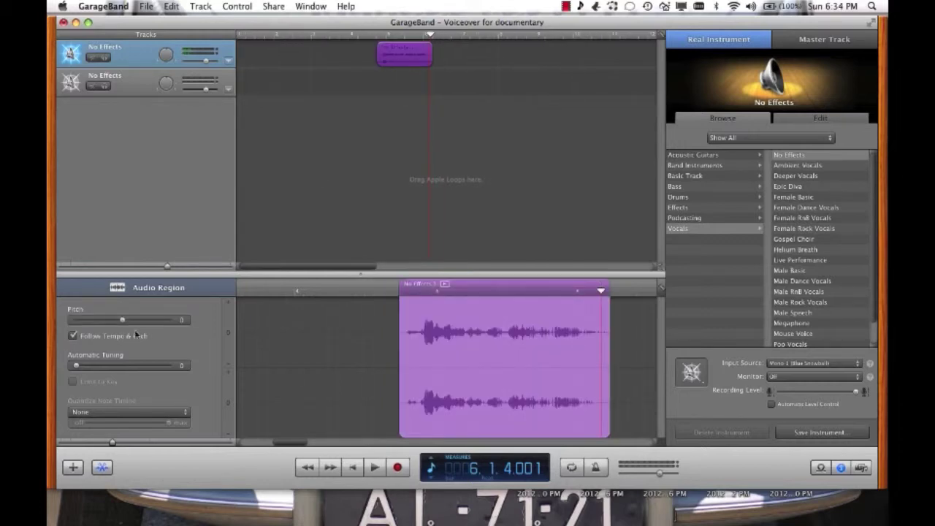
click(103, 469)
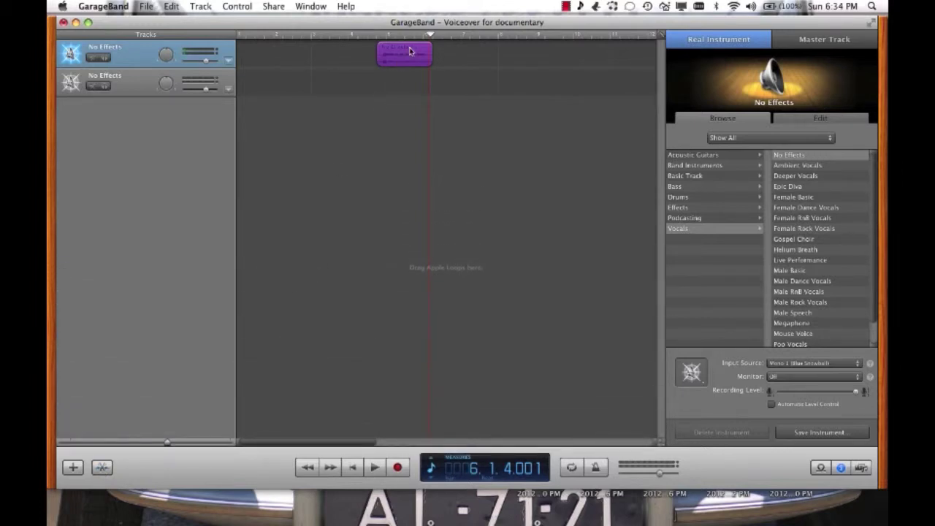
drag(410, 51, 271, 65)
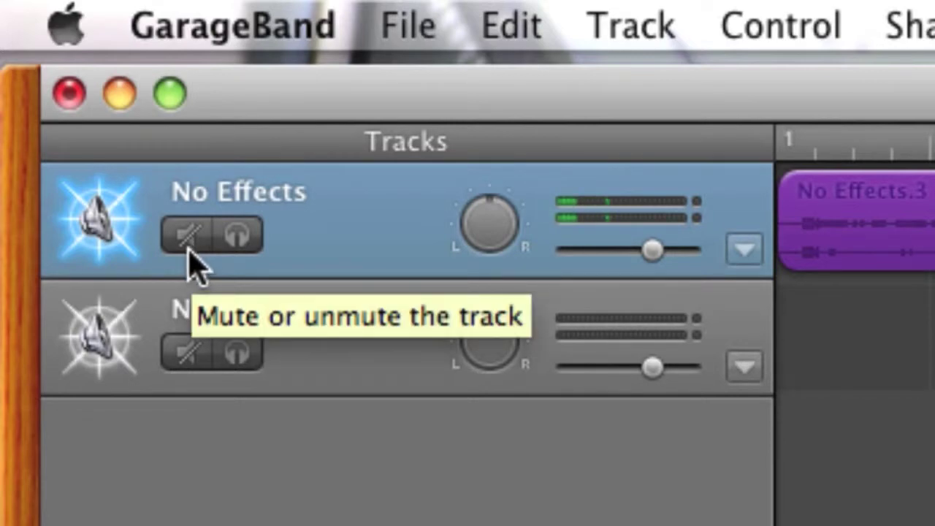
Step: Mute track 1 and record a new take from the start of track 2
click(188, 236)
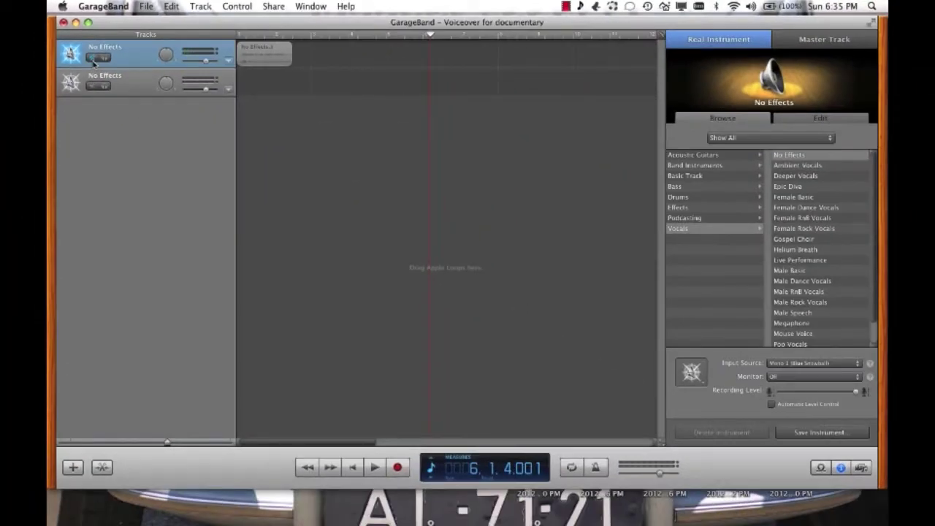
click(133, 90)
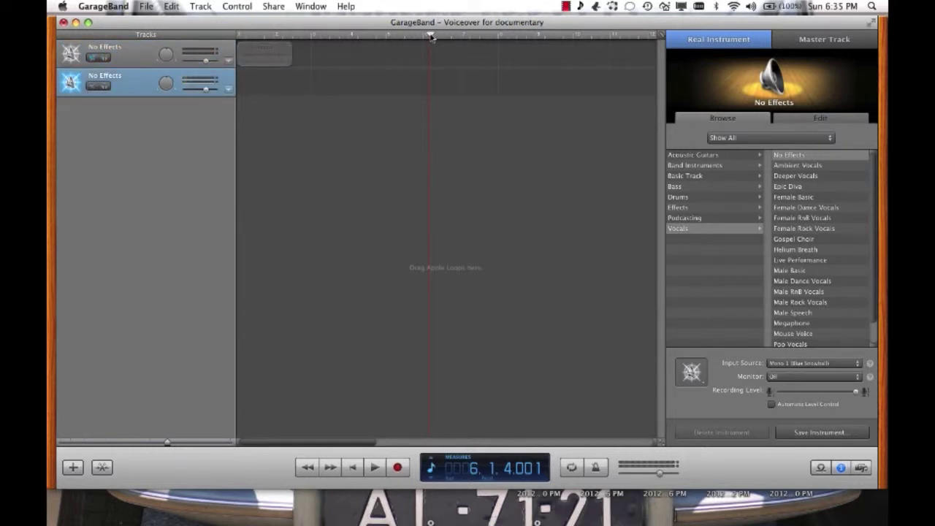
drag(431, 37, 236, 36)
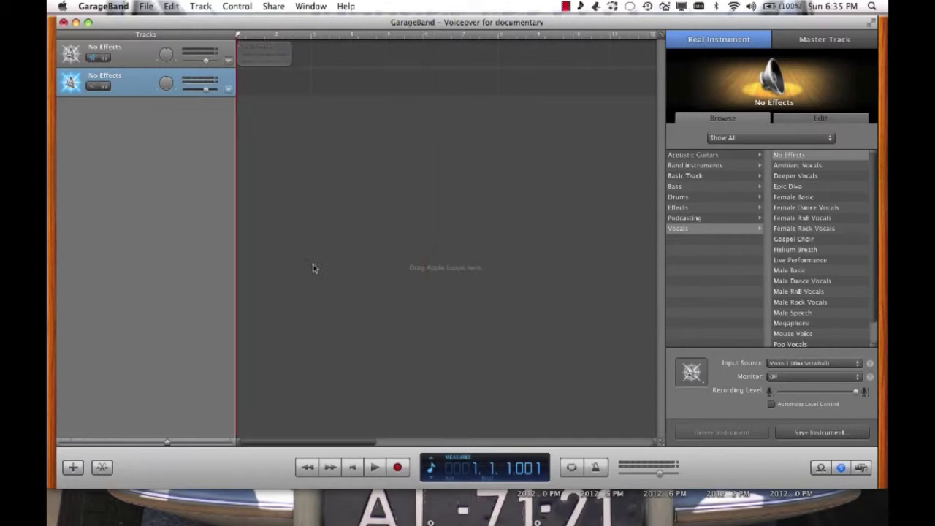
click(398, 469)
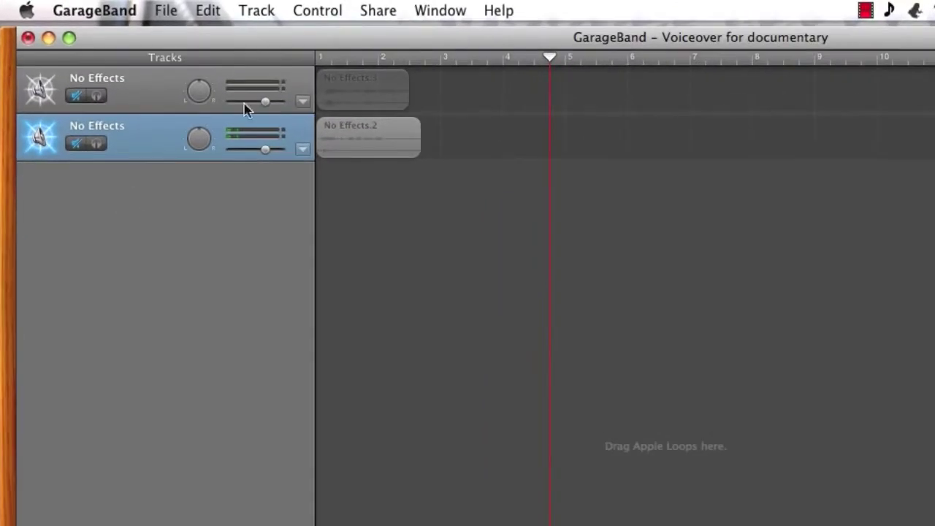
Step: Duplicate the second voiceover track as a third and return the playhead to the start
click(257, 10)
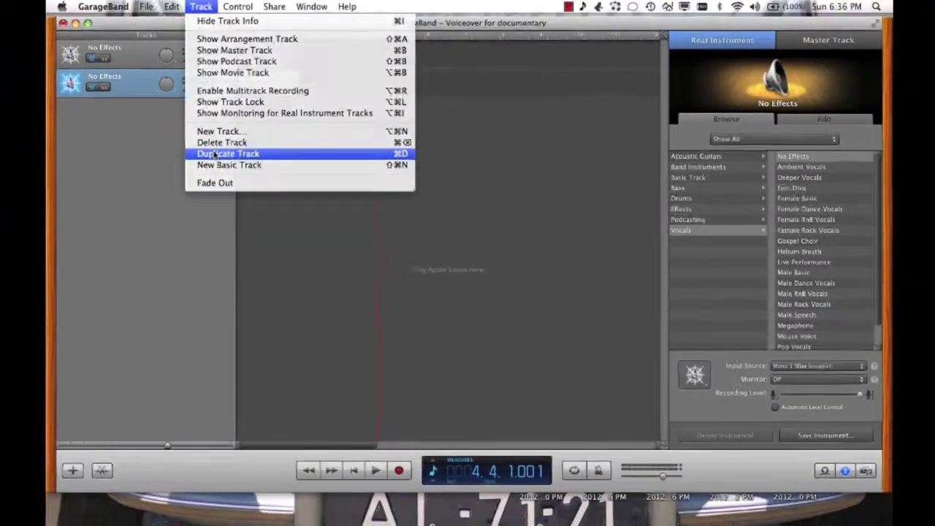
click(279, 254)
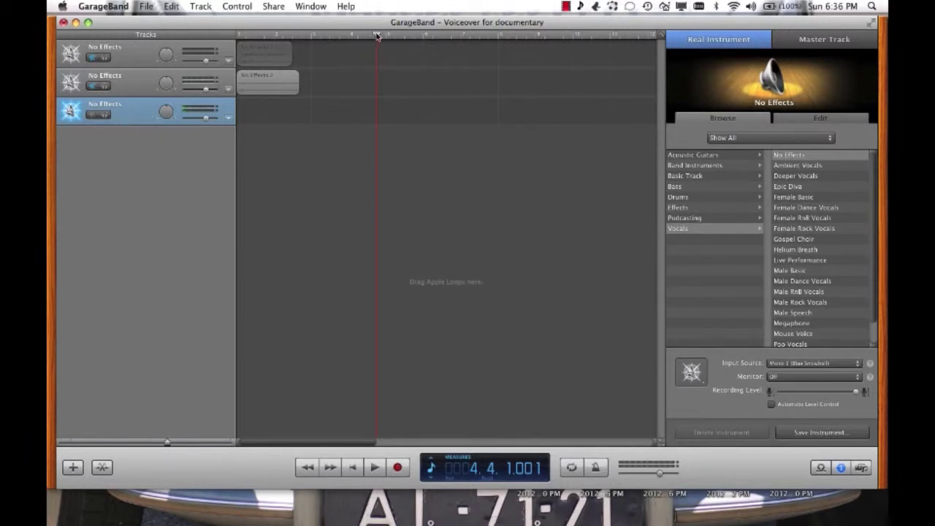
drag(378, 37, 236, 37)
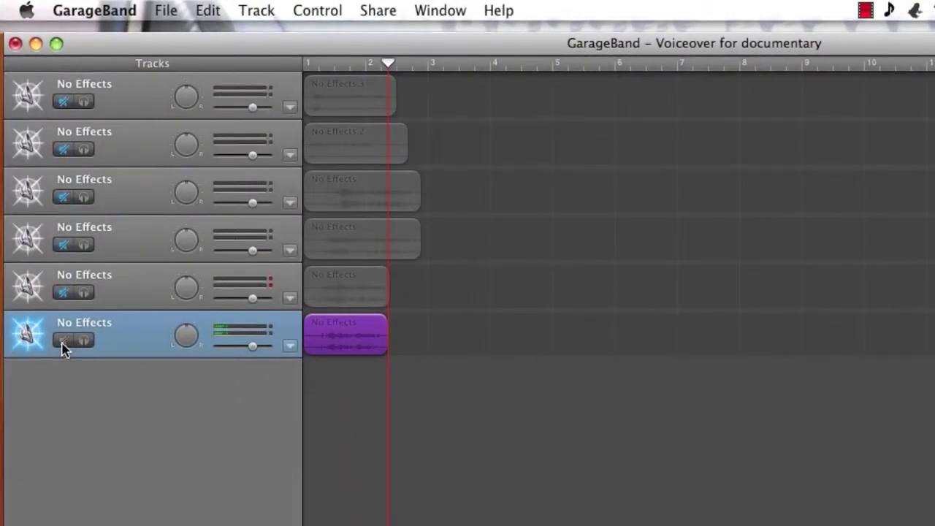
Step: Mute the newest track and unmute the first track so only its take plays
click(62, 343)
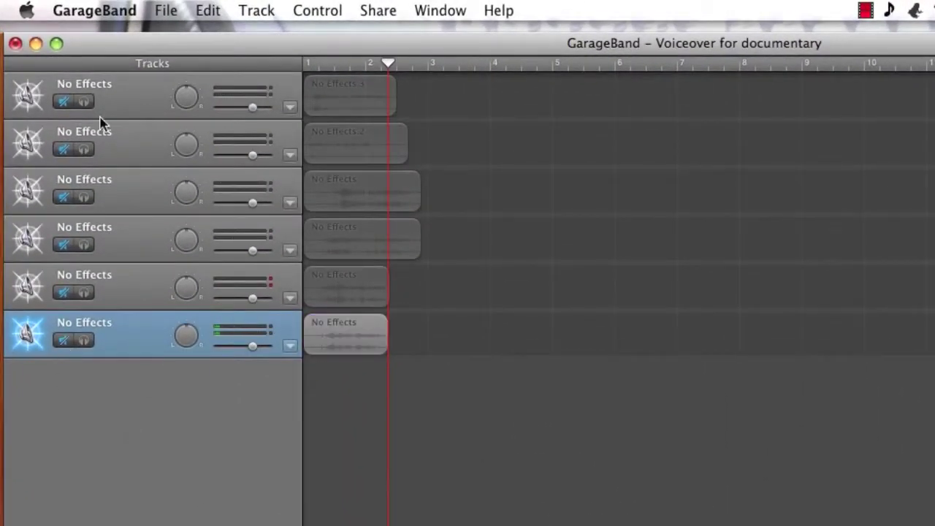
click(136, 100)
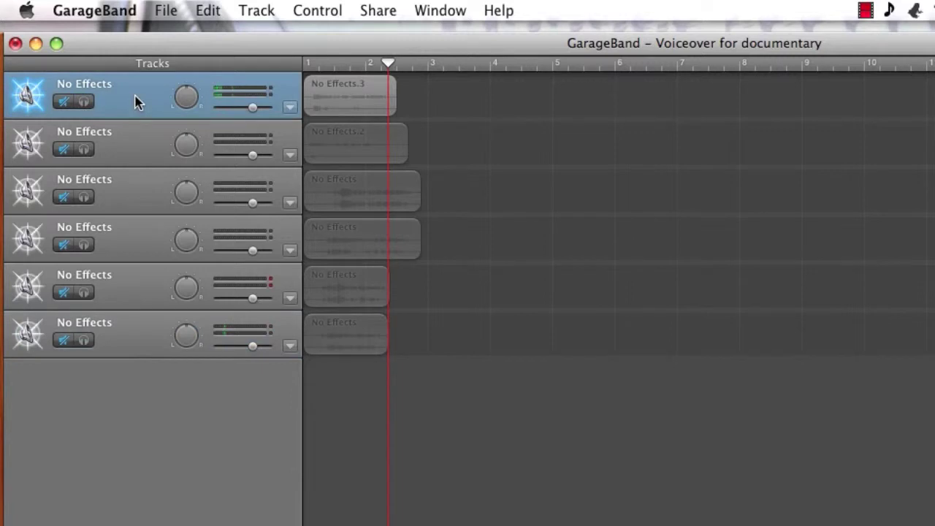
click(64, 105)
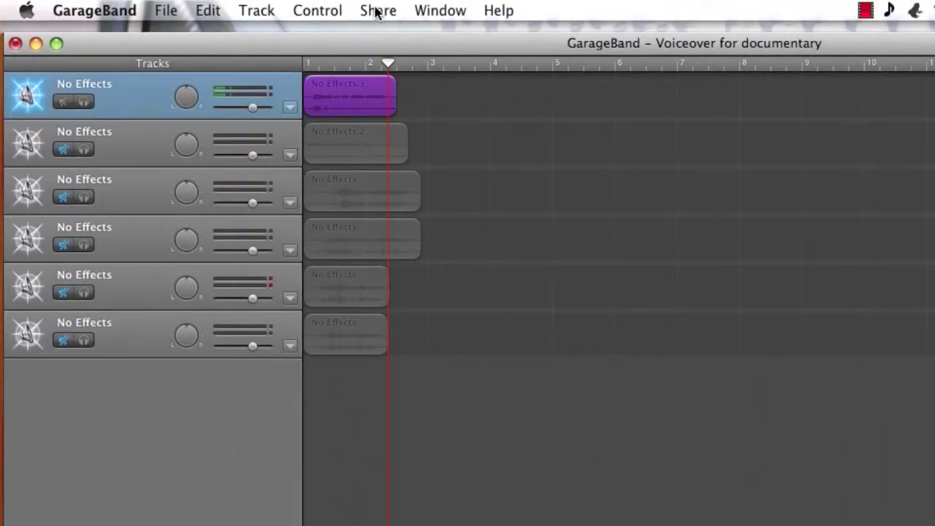
Step: Send the song to iTunes as a High Quality MP3 in playlist 'Documentary voiceover tracks'
click(319, 8)
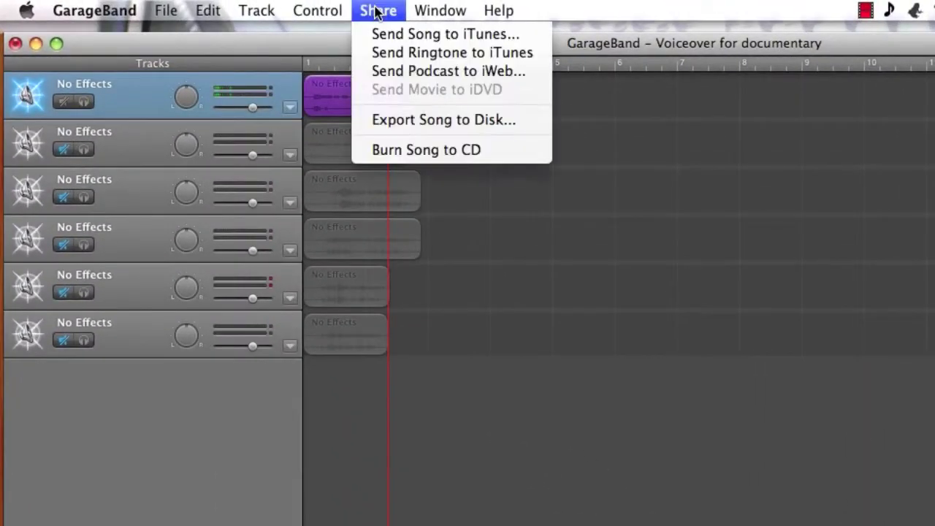
click(378, 33)
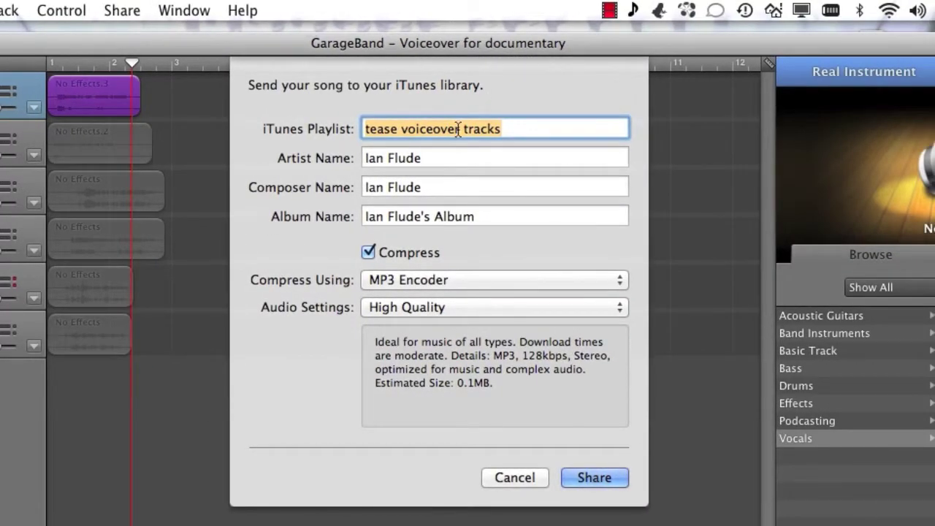
key(BackSpace)
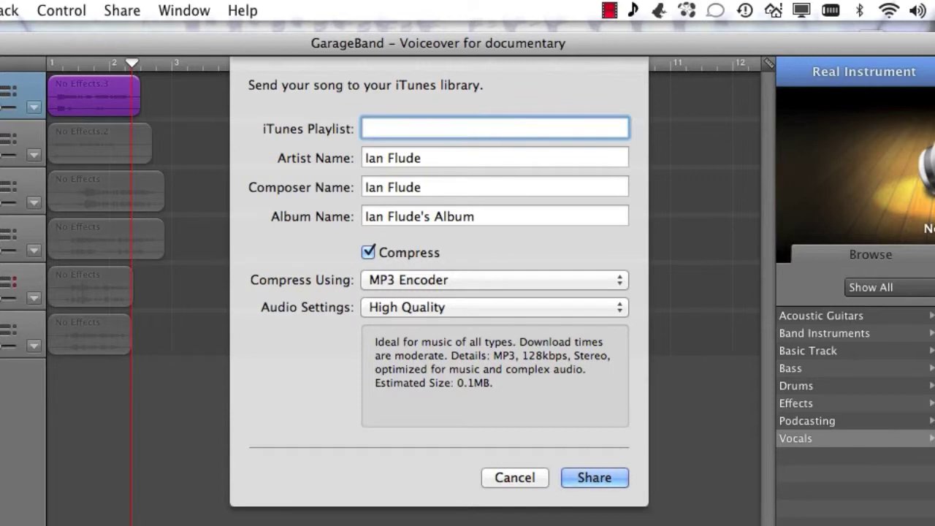
text(Documentary v)
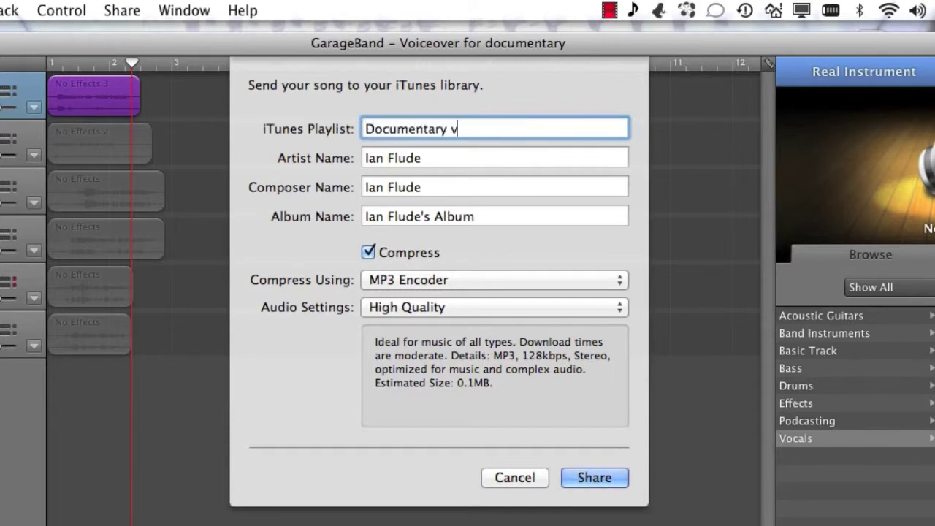
text(oiceover t)
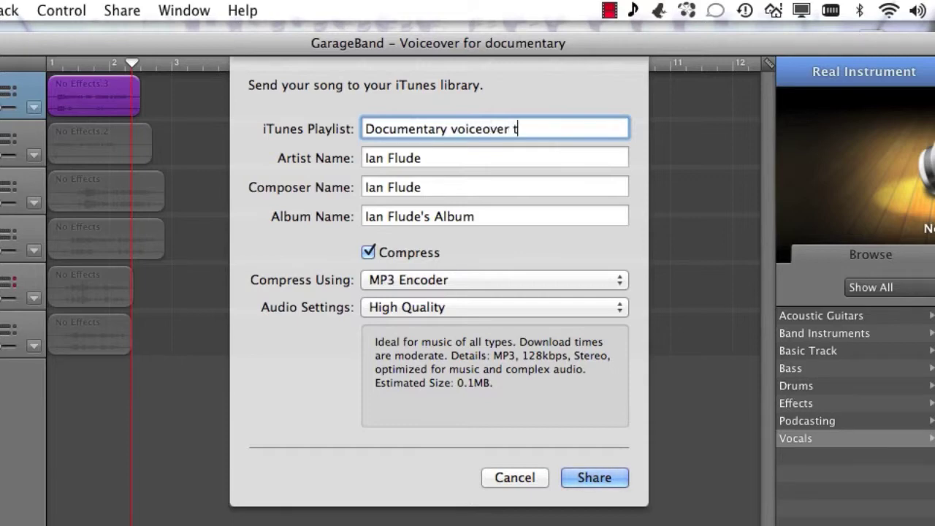
text(racks)
click(482, 281)
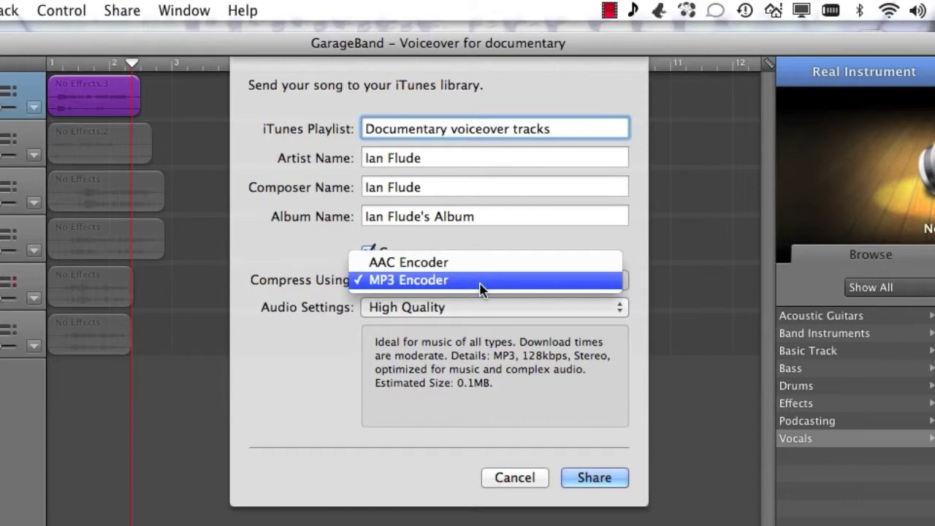
click(482, 285)
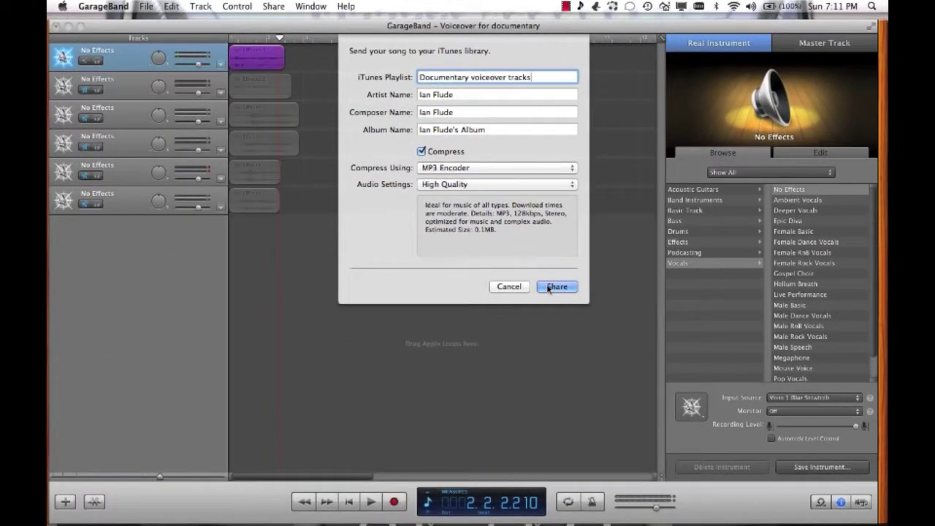
click(555, 287)
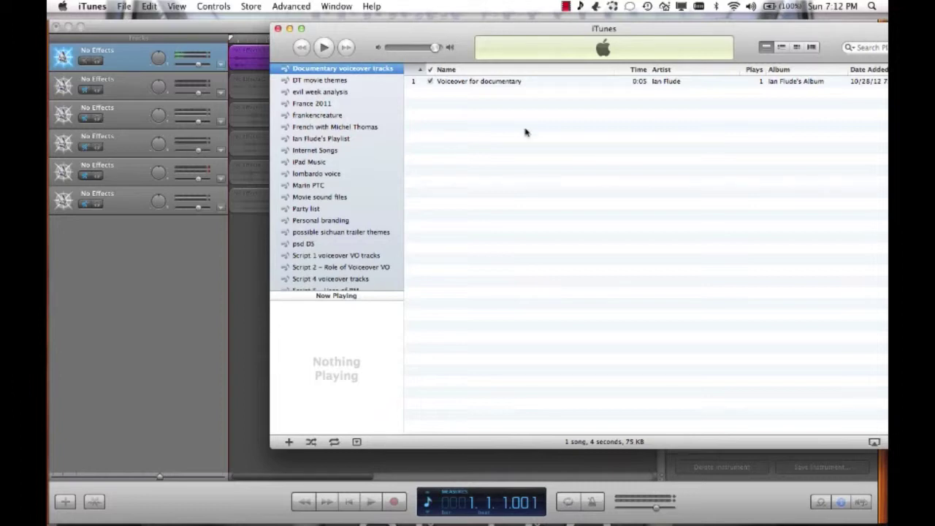
Step: Rename the 'Voiceover for documentary' track in the playlist to '1'
click(480, 83)
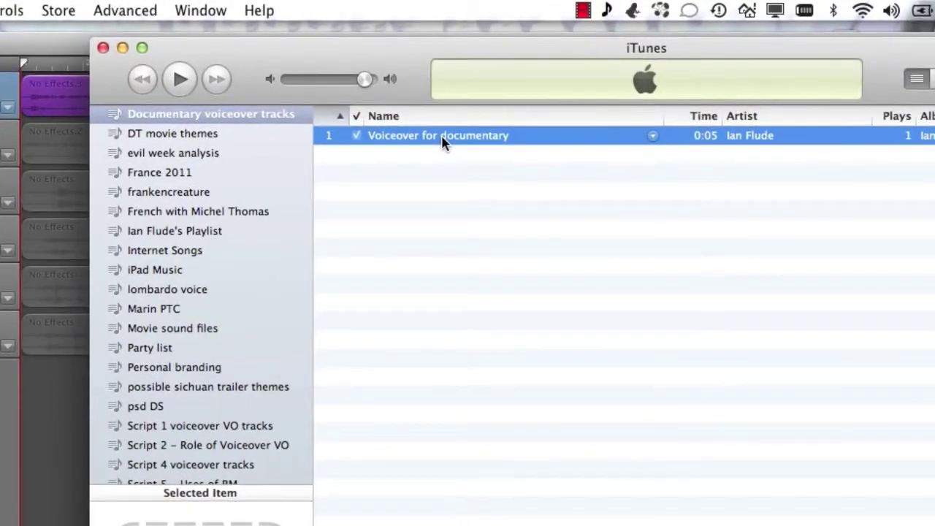
click(442, 139)
text(1)
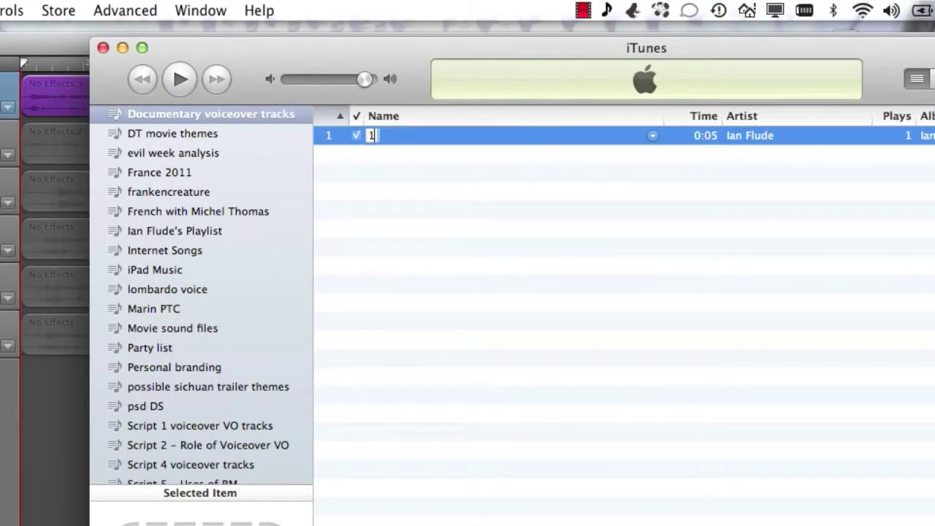
click(423, 177)
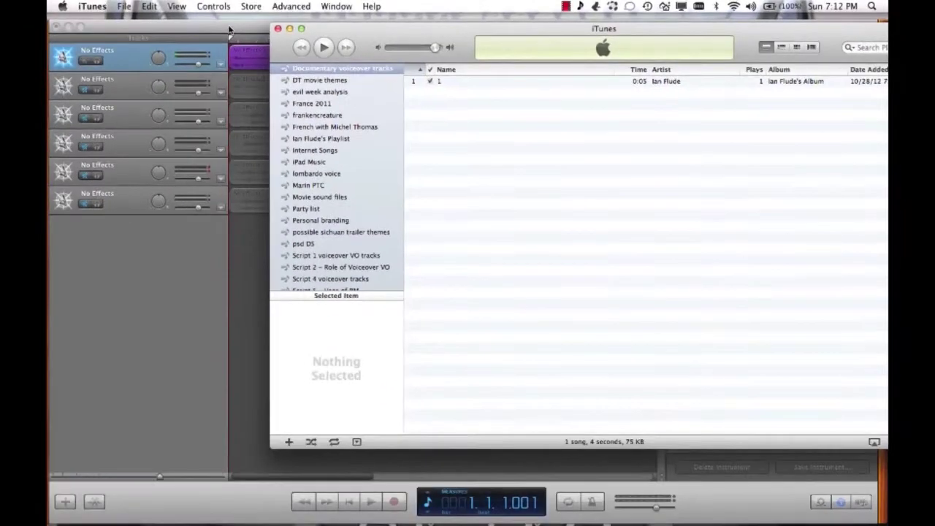
Step: In GarageBand, mute the first voiceover take, then unmute and select the second take
click(229, 30)
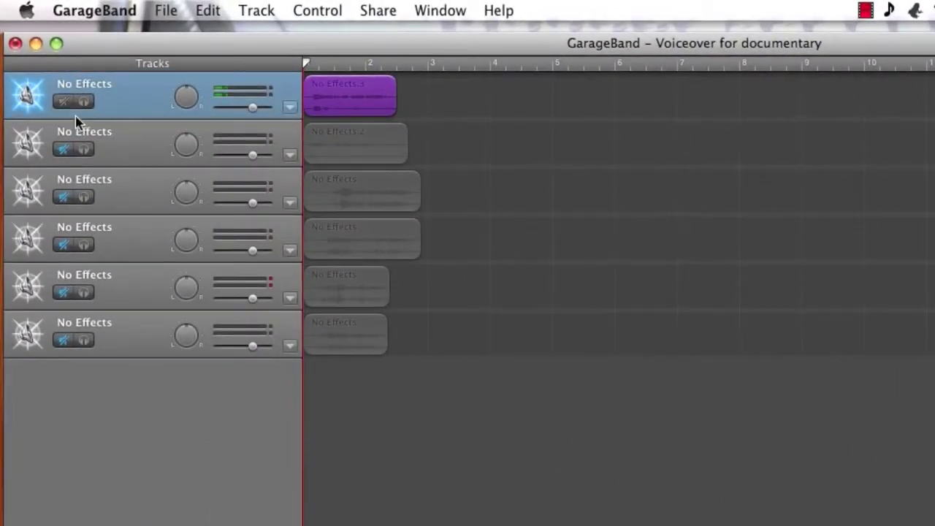
click(63, 101)
click(64, 150)
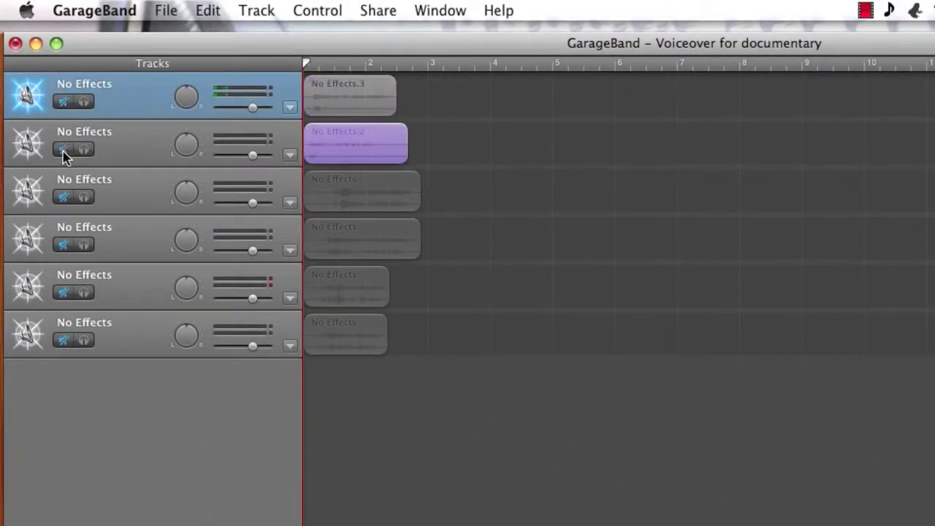
click(123, 152)
key(super+i)
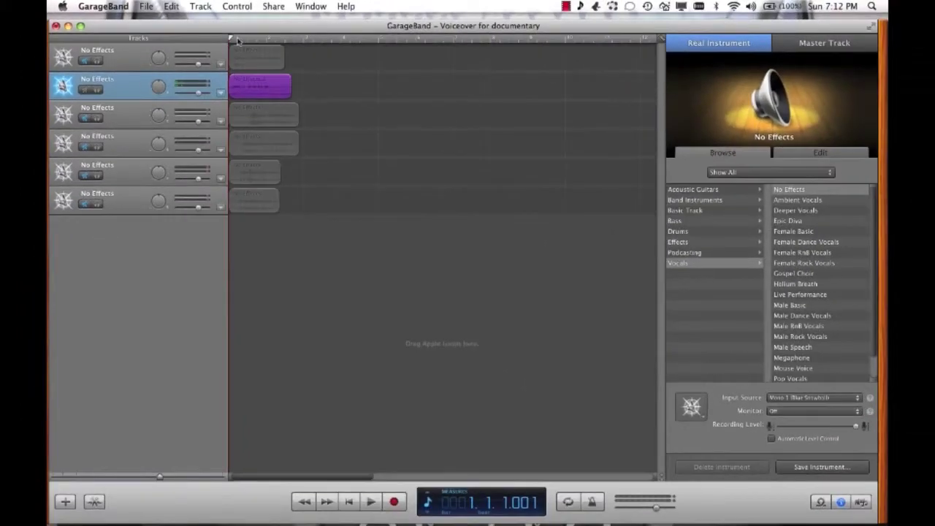
Step: Send the song to the iTunes playlist with Share > Send Song to iTunes
click(276, 7)
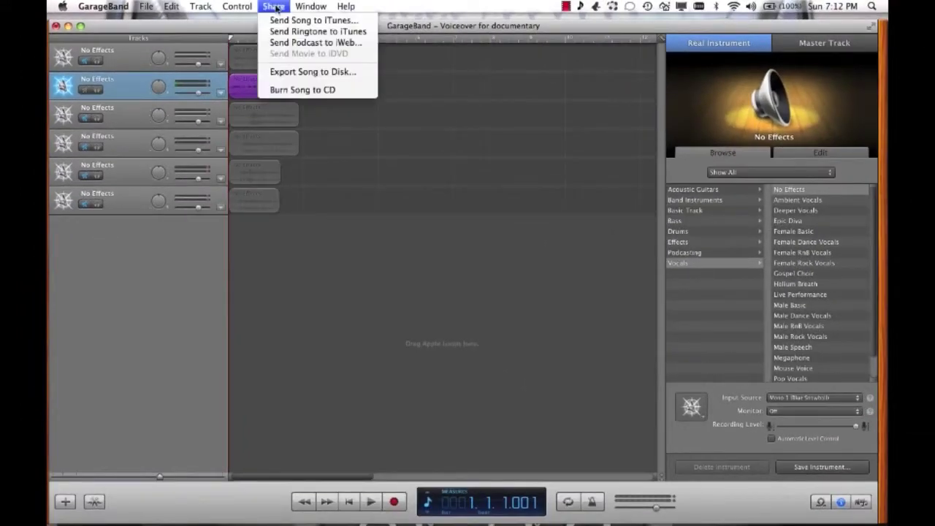
click(279, 22)
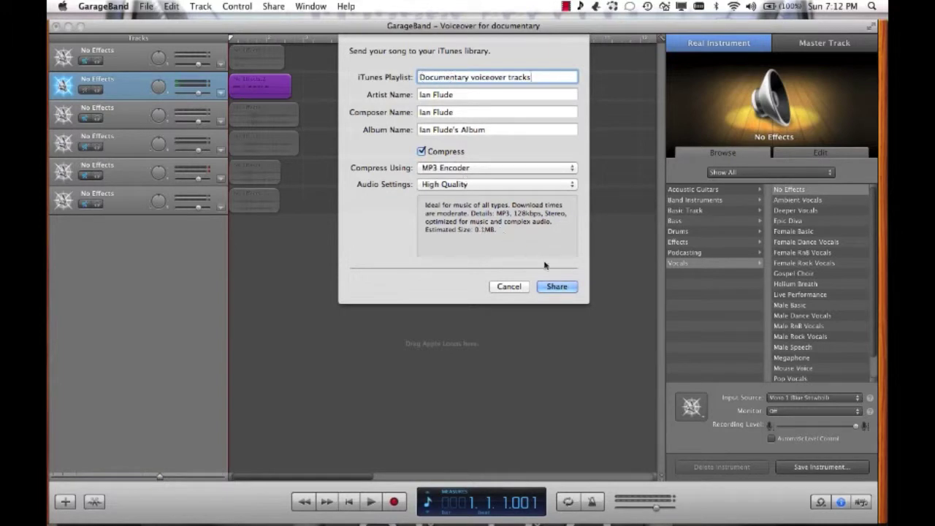
click(556, 288)
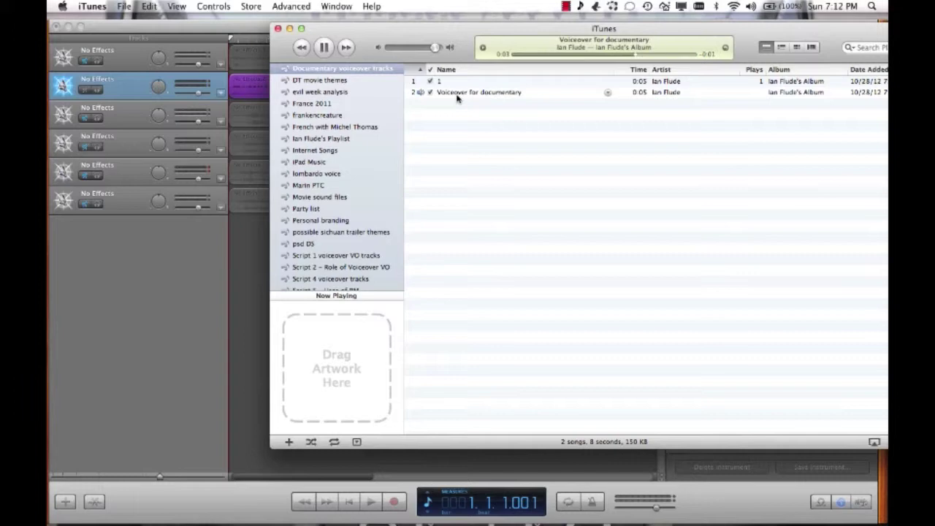
Step: Rename the newly added 'Voiceover for documentary' track to '2'
click(458, 95)
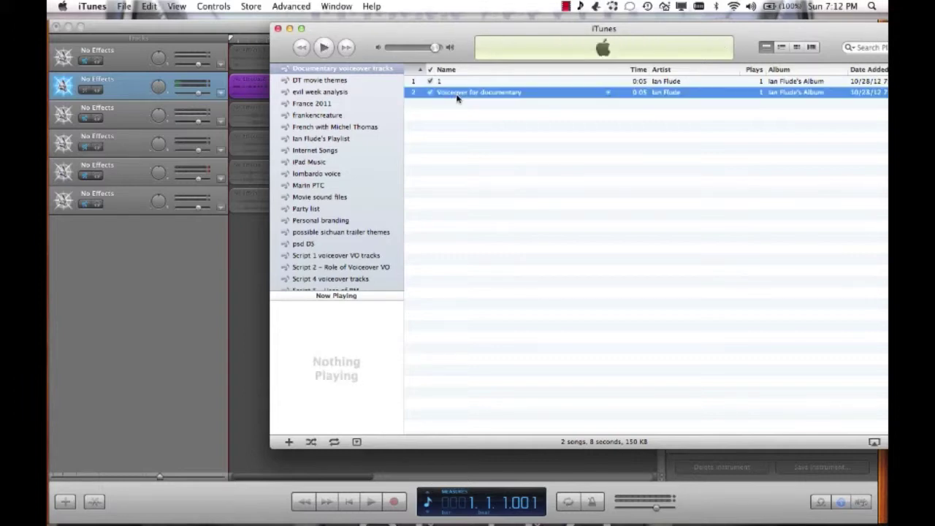
click(457, 95)
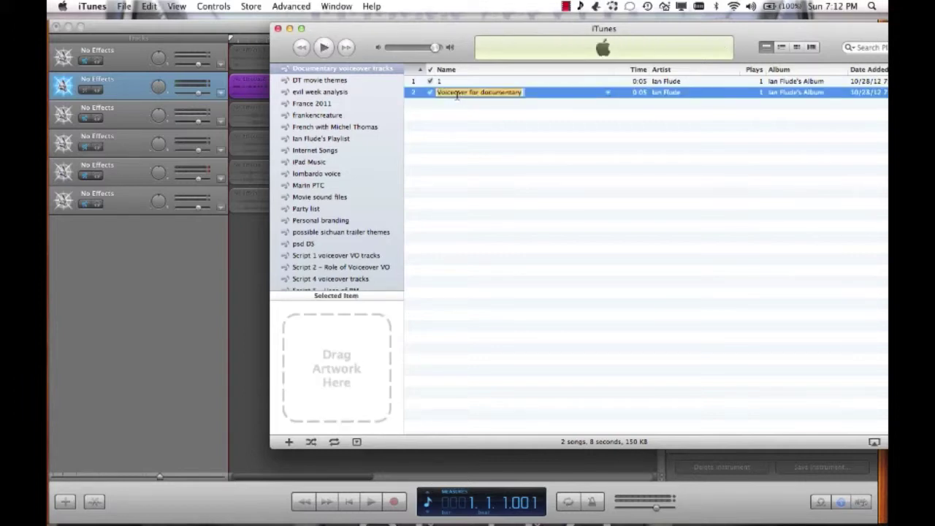
text(2)
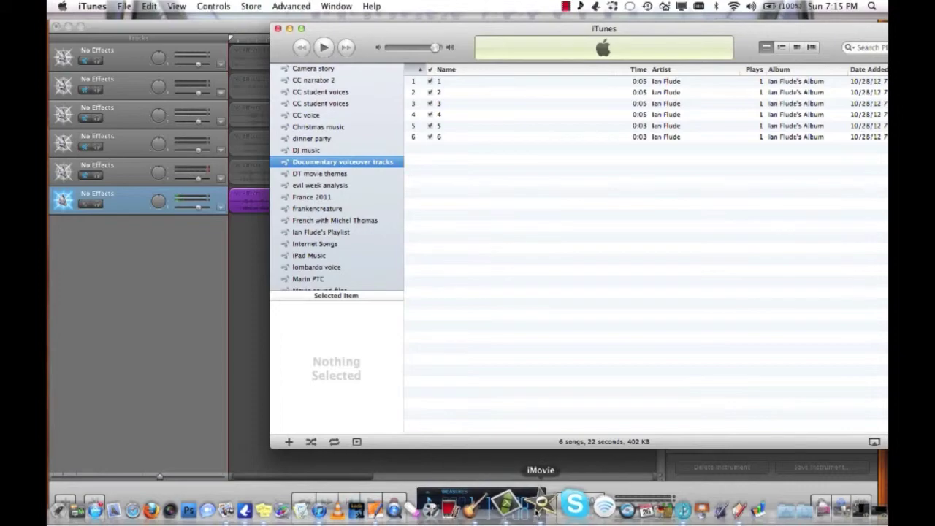
Step: Switch to iMovie and load 'Documentary voiceover tracks' in the Music and Sound Effects browser
click(492, 511)
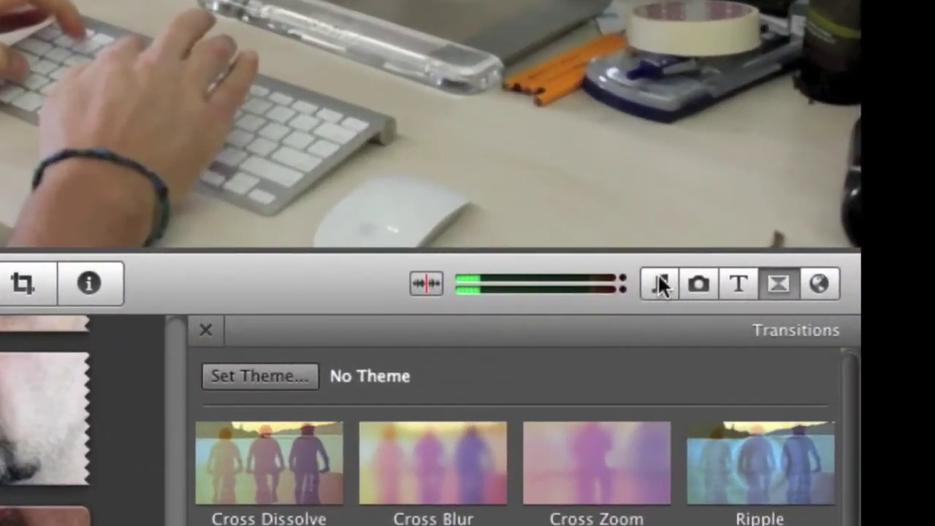
click(660, 283)
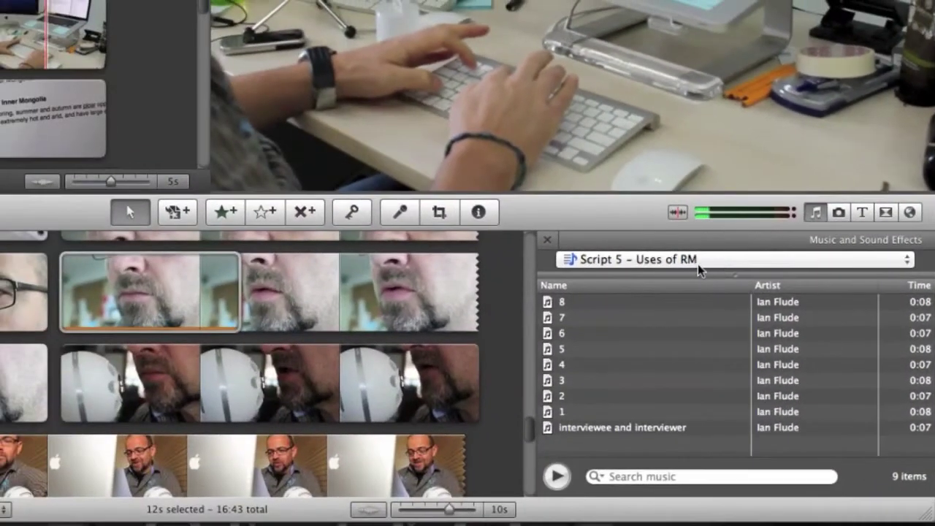
click(698, 264)
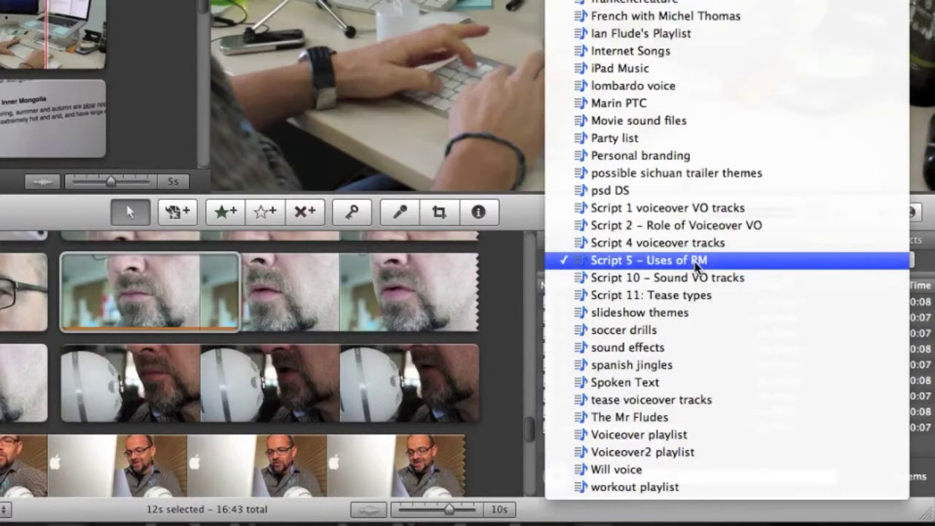
scroll(697, 177, down, 15)
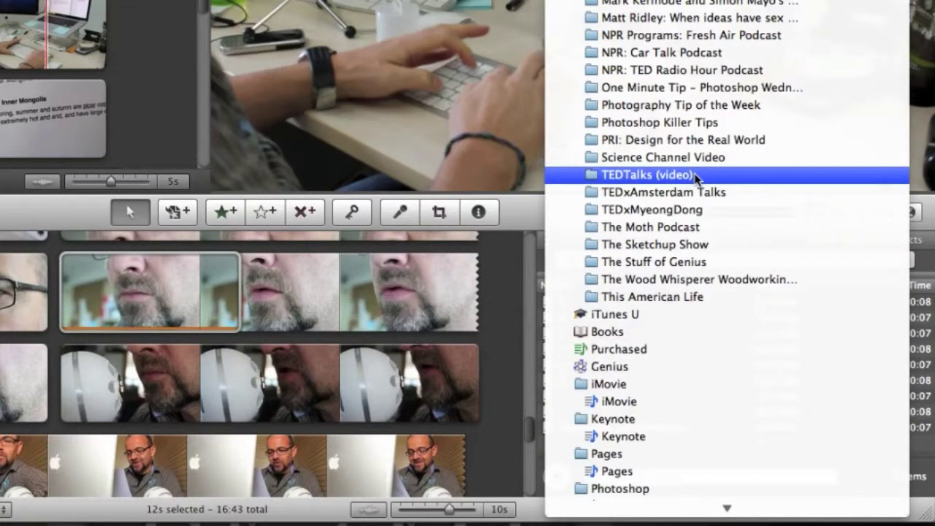
scroll(696, 177, down, 15)
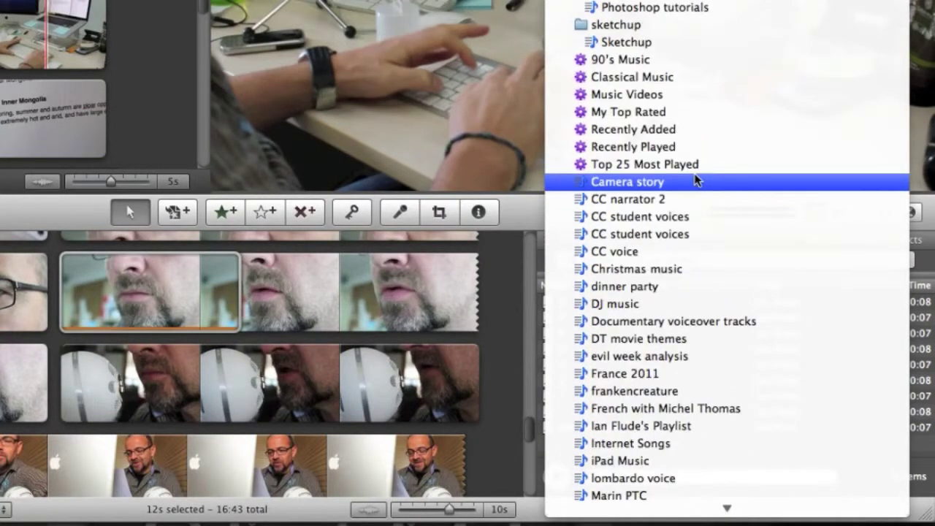
scroll(697, 181, down, 5)
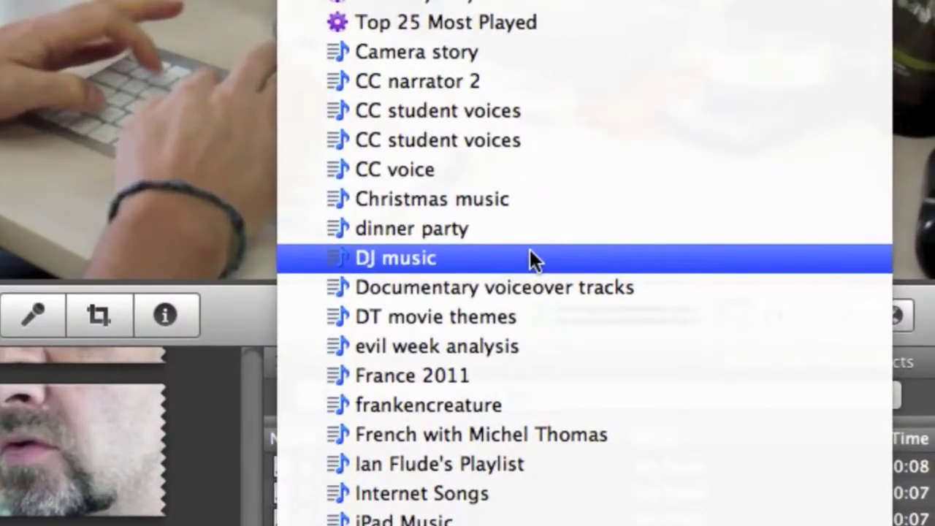
click(515, 285)
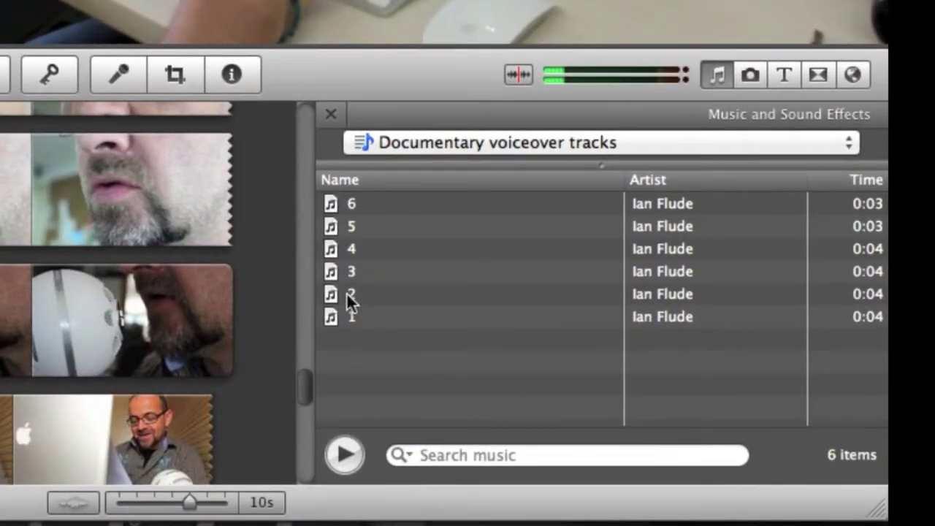
Step: Attach voiceover take '1' beneath the second keyboard clip and play the project
click(334, 322)
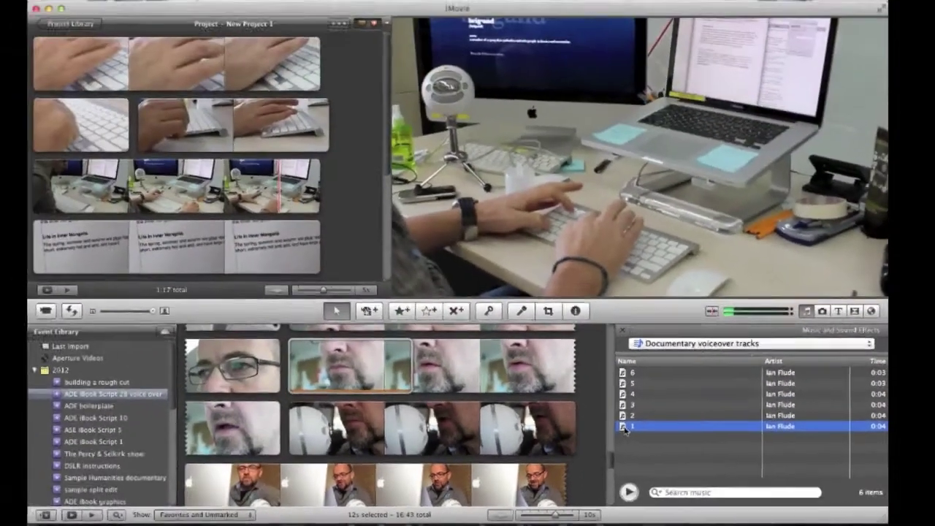
drag(334, 316, 336, 320)
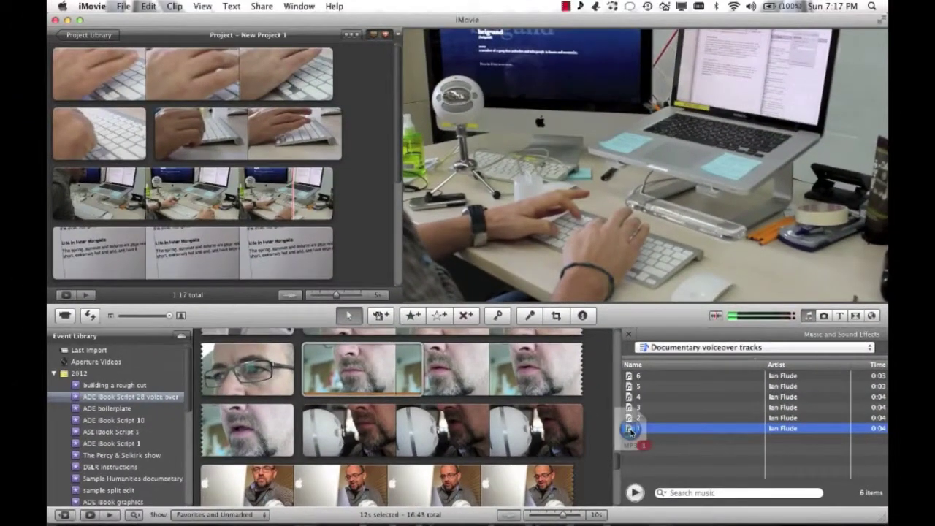
drag(631, 430, 190, 140)
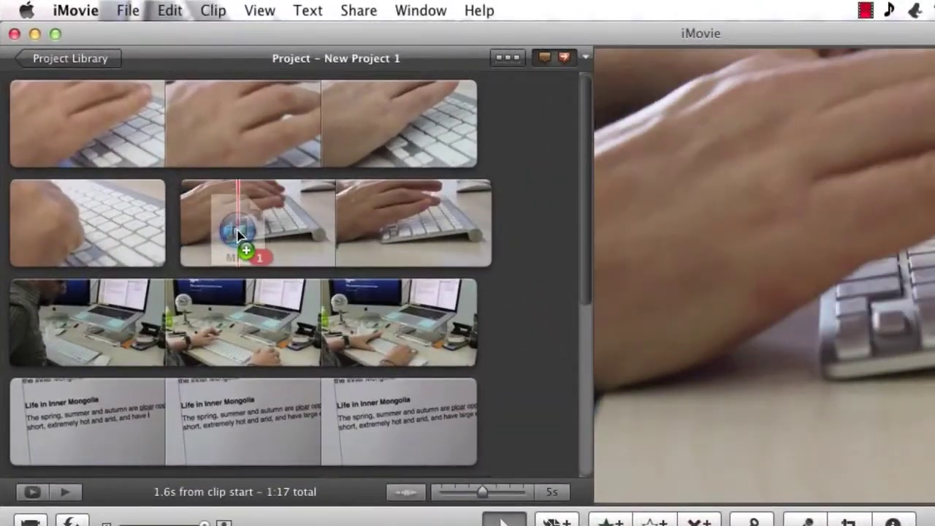
drag(238, 232, 239, 234)
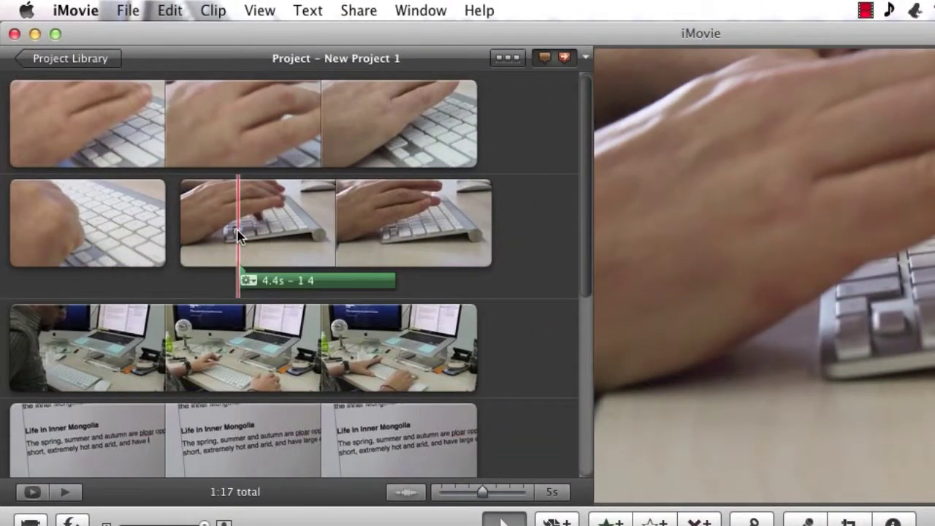
key(space)
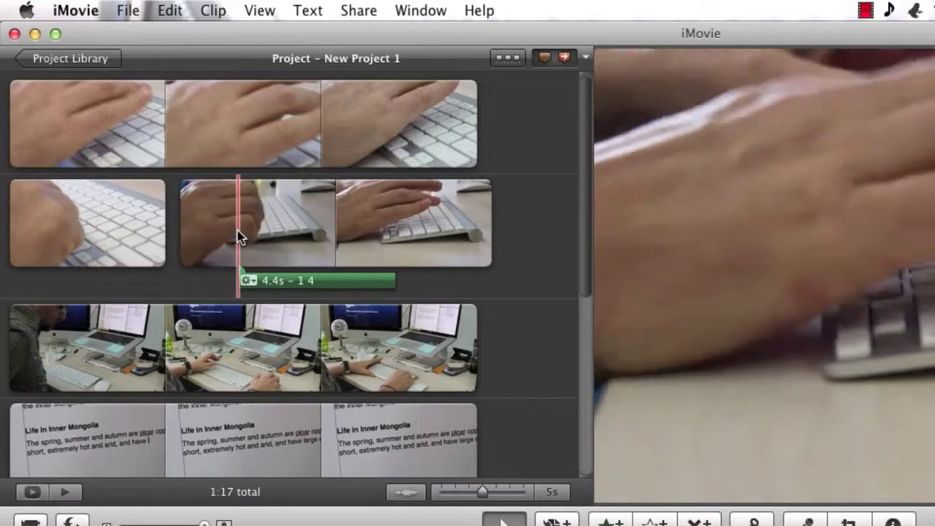